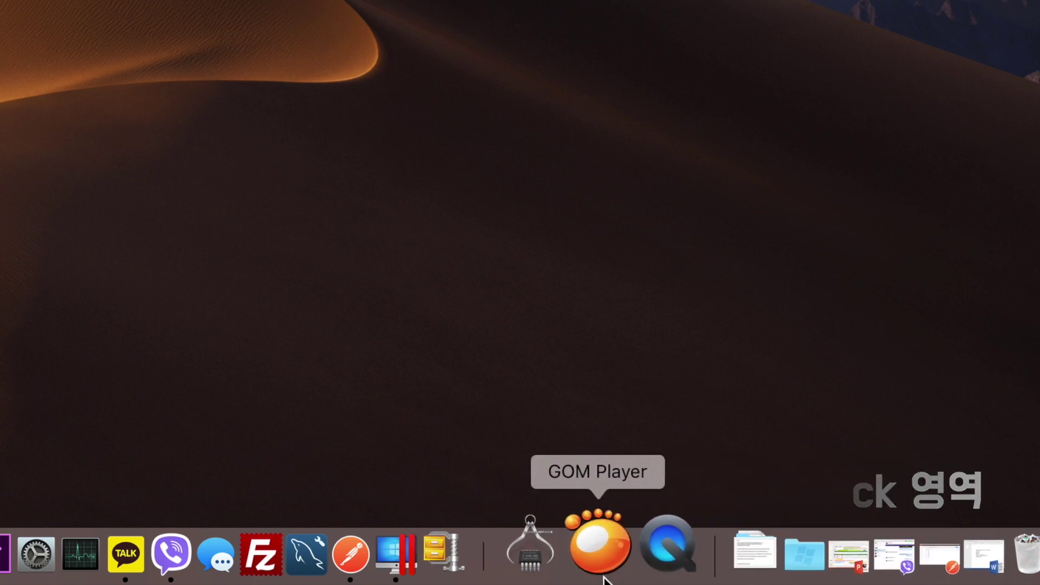
Examine the contents and display options of the Downloads and My Boot Camp Applications folders in the Dock
{"action": "left_click", "coordinate": [701, 575]}
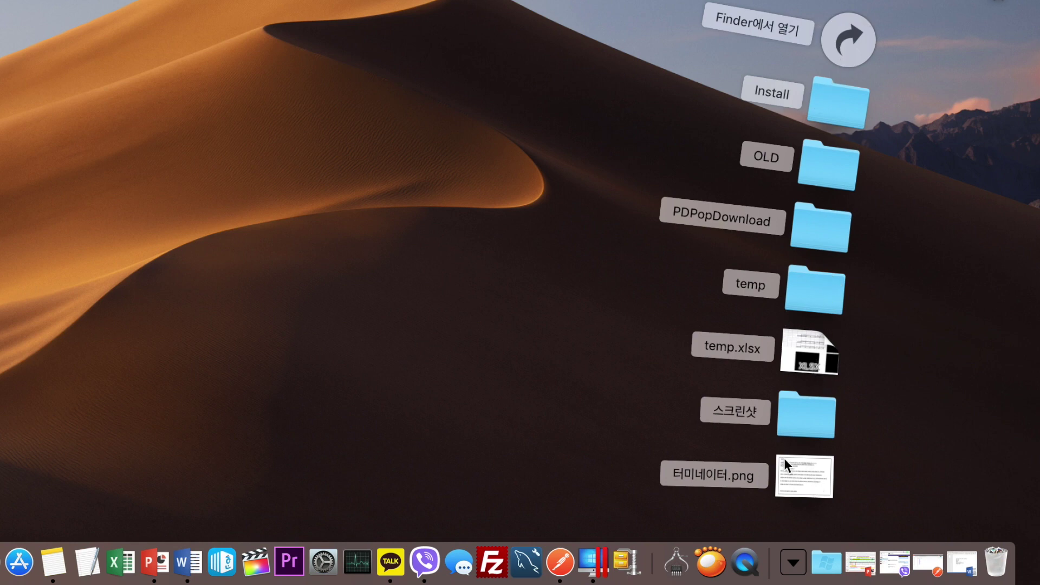
{"action": "right_click", "coordinate": [793, 562]}
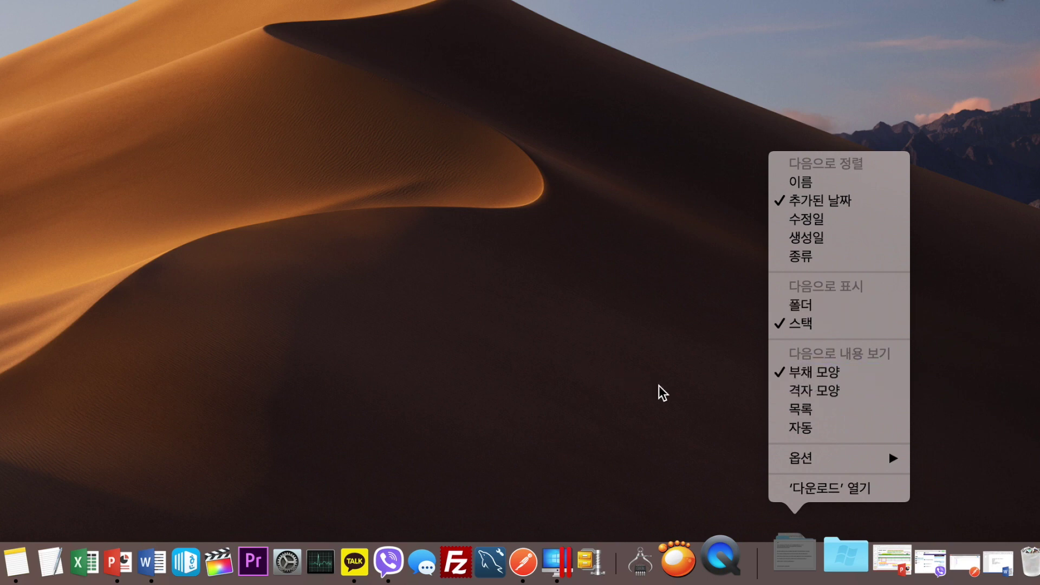
{"action": "right_click", "coordinate": [846, 555]}
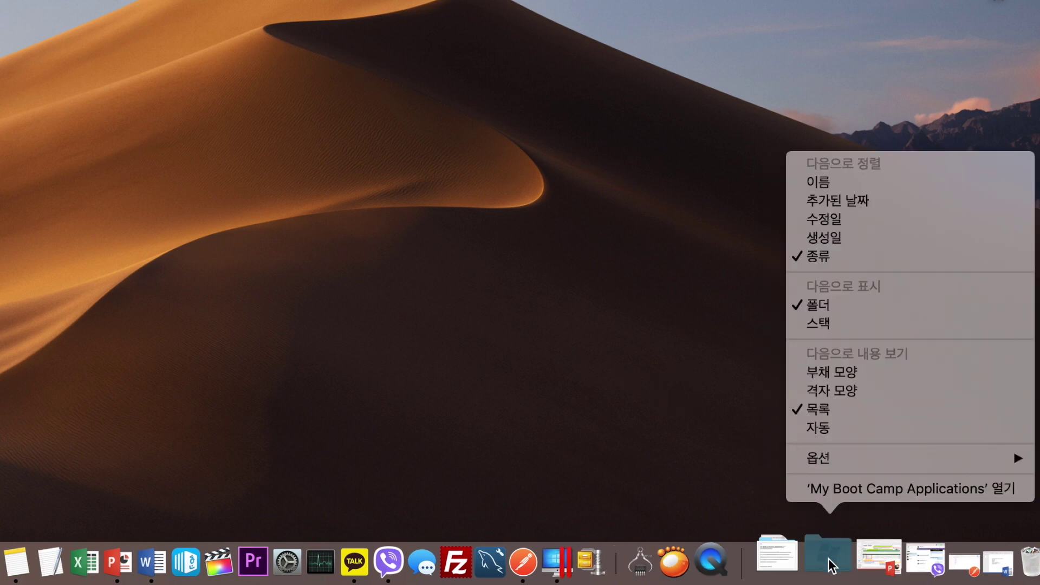
{"action": "left_click", "coordinate": [660, 439]}
{"action": "left_click", "coordinate": [827, 558]}
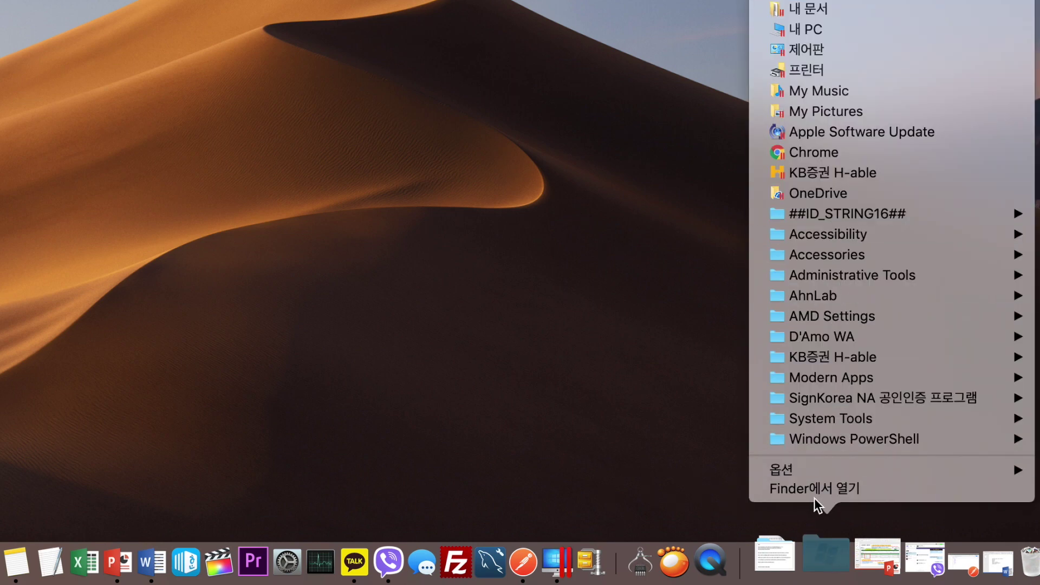
{"action": "left_click", "coordinate": [628, 432]}
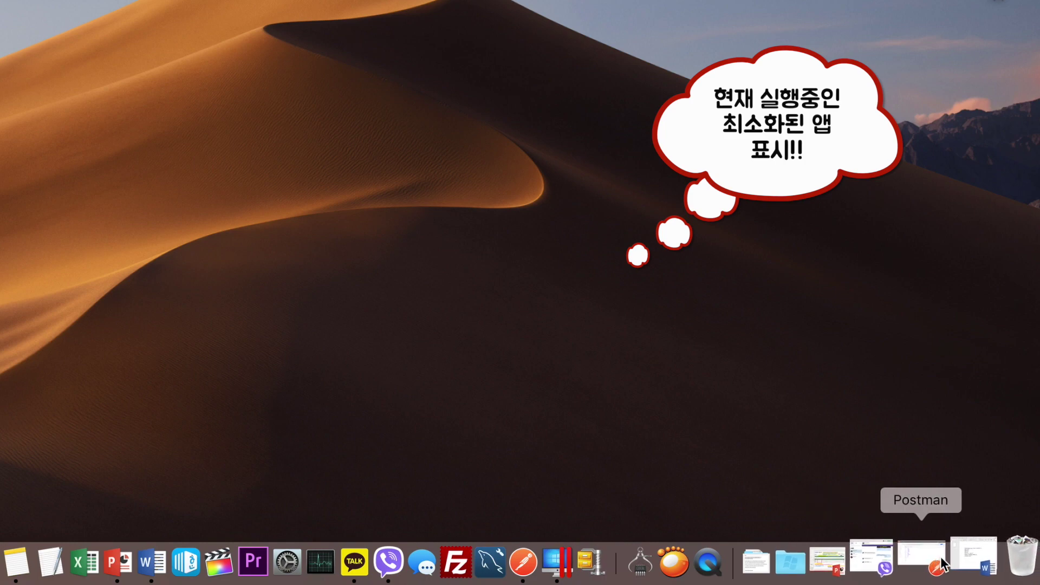
Restore the minimized Word document window from the Dock and minimize it again
{"action": "left_click", "coordinate": [959, 555]}
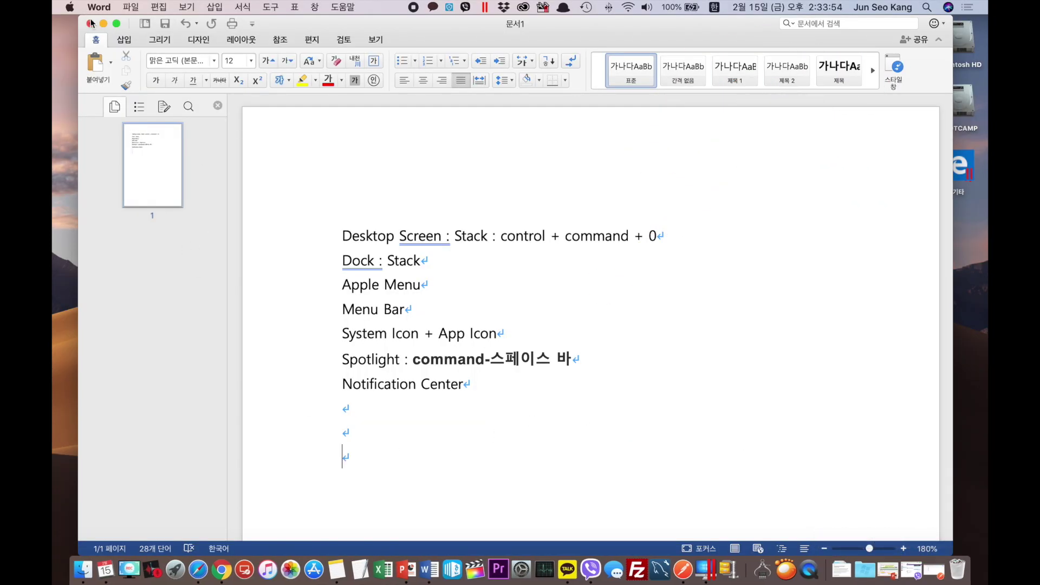
{"action": "left_click", "coordinate": [103, 25]}
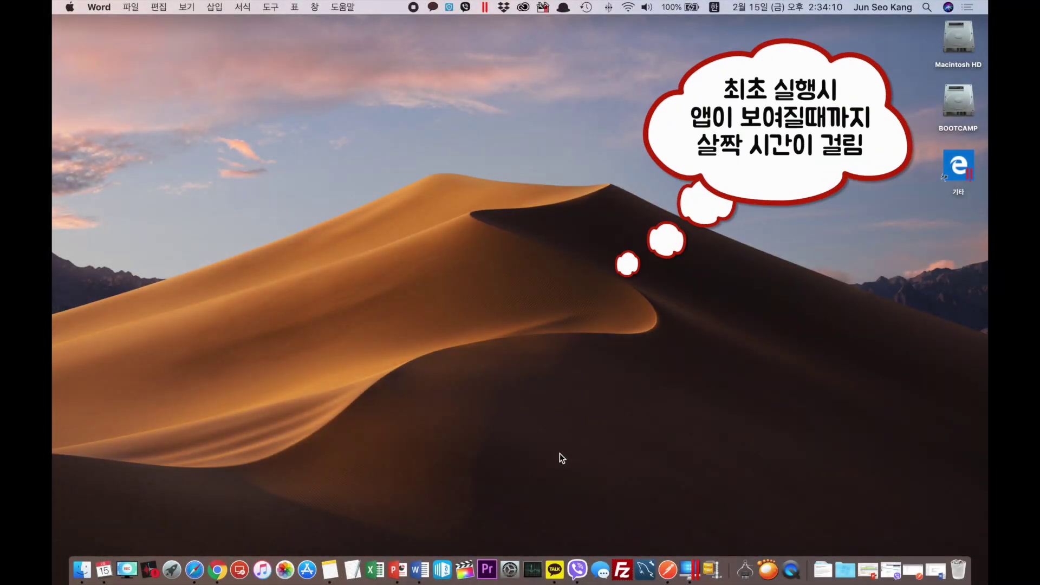
Launch 한컴오피스 한글 2014 VP from the Dock and close its blank document window
{"action": "left_click", "coordinate": [443, 572]}
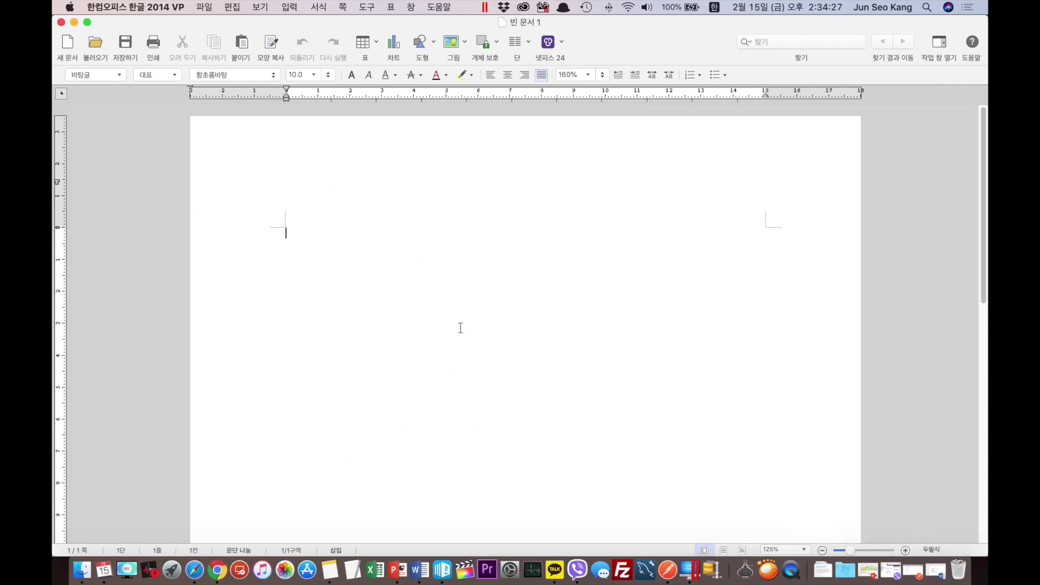
{"action": "left_click", "coordinate": [74, 22]}
{"action": "left_click", "coordinate": [61, 23]}
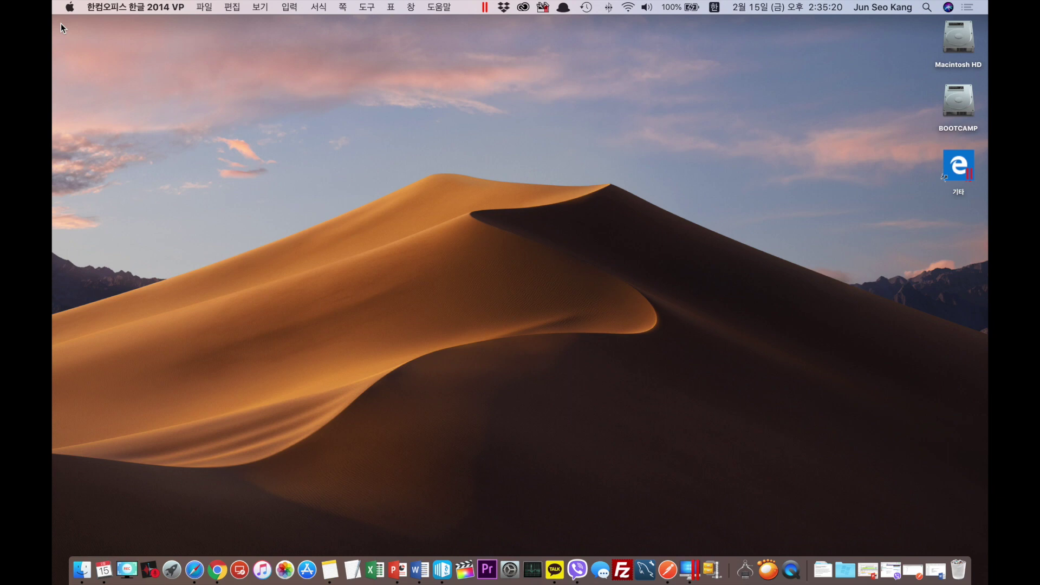
Bring up 한컴오피스 한글 2014 VP again, close its template gallery and quit the application completely
{"action": "left_click", "coordinate": [445, 579]}
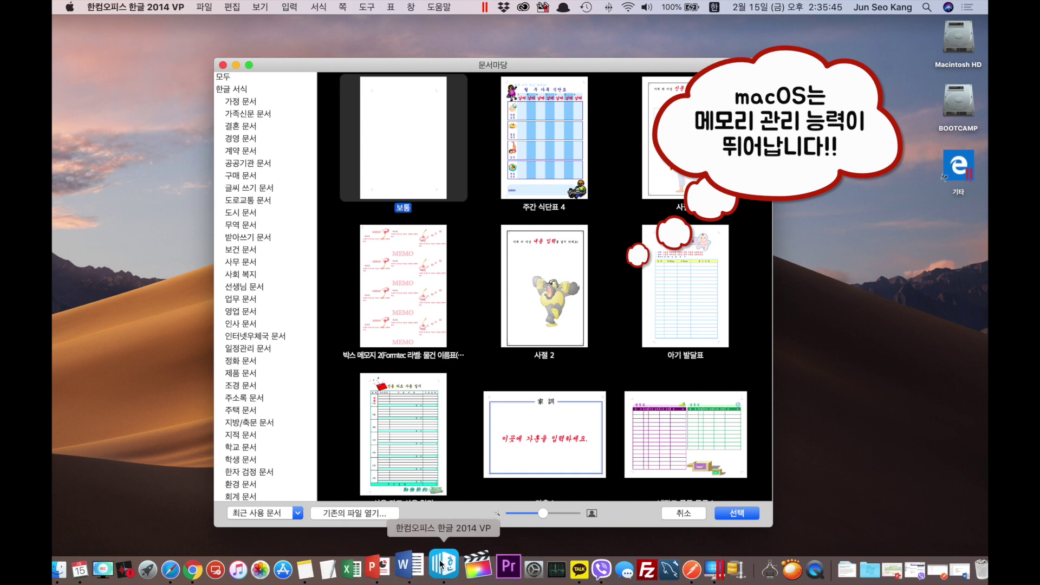
{"action": "left_click", "coordinate": [223, 65]}
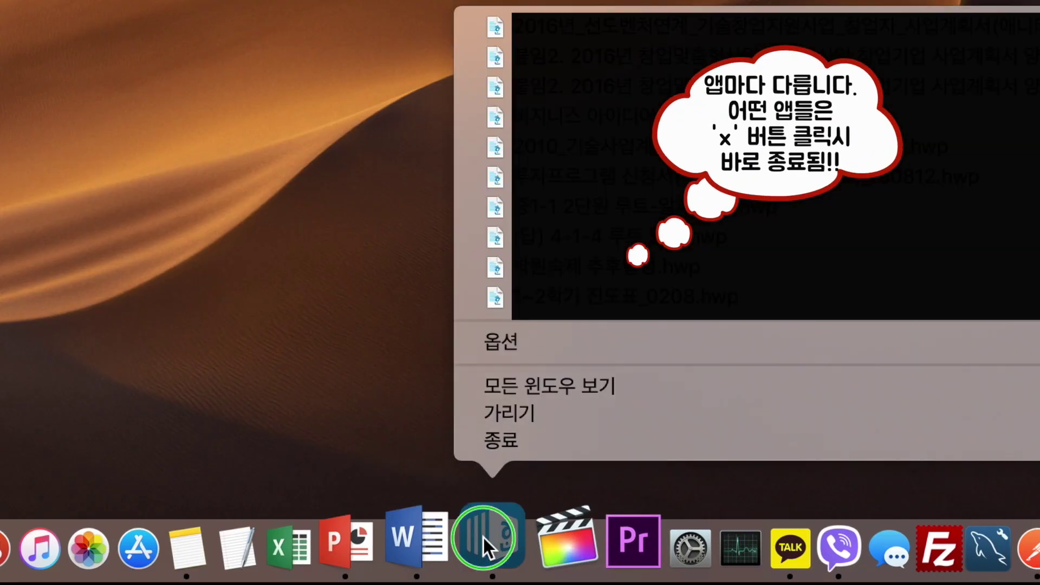
{"action": "right_click", "coordinate": [482, 536]}
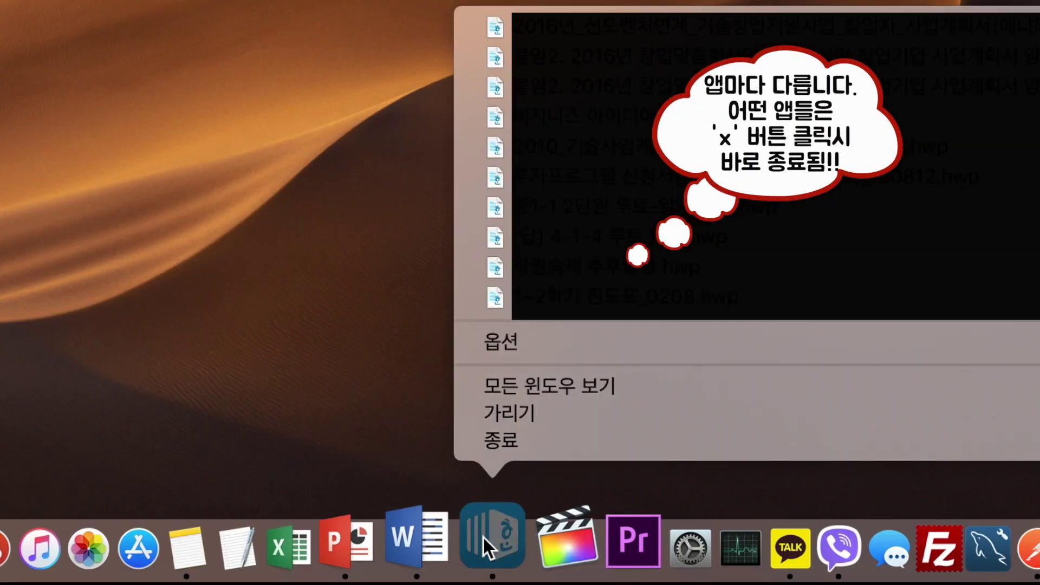
{"action": "left_click", "coordinate": [495, 443]}
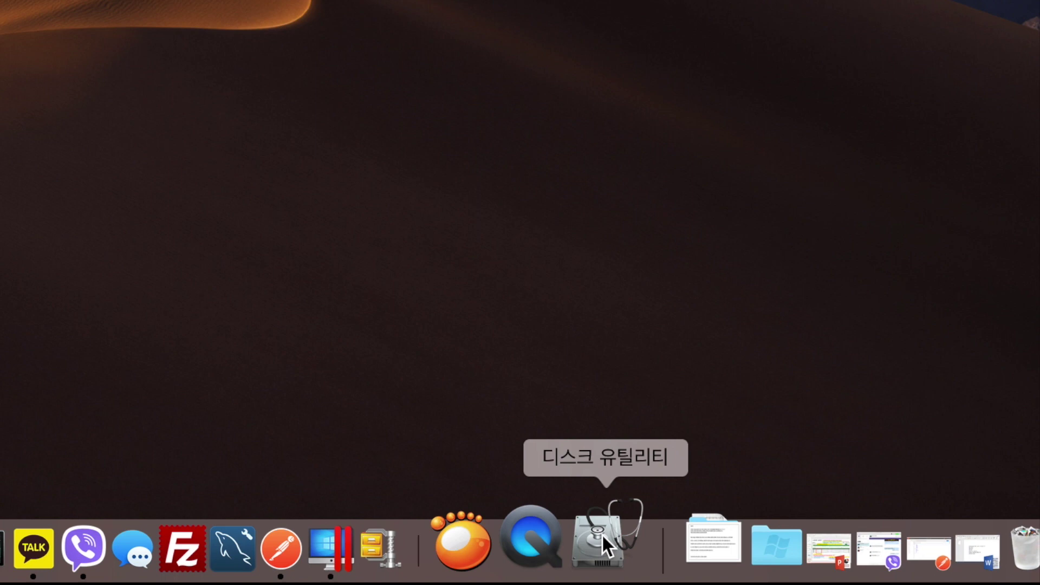
Set the 디스크 유틸리티 (Disk Utility) app to stay permanently in the Dock
{"action": "right_click", "coordinate": [602, 534]}
{"action": "mouse_move", "coordinate": [625, 369]}
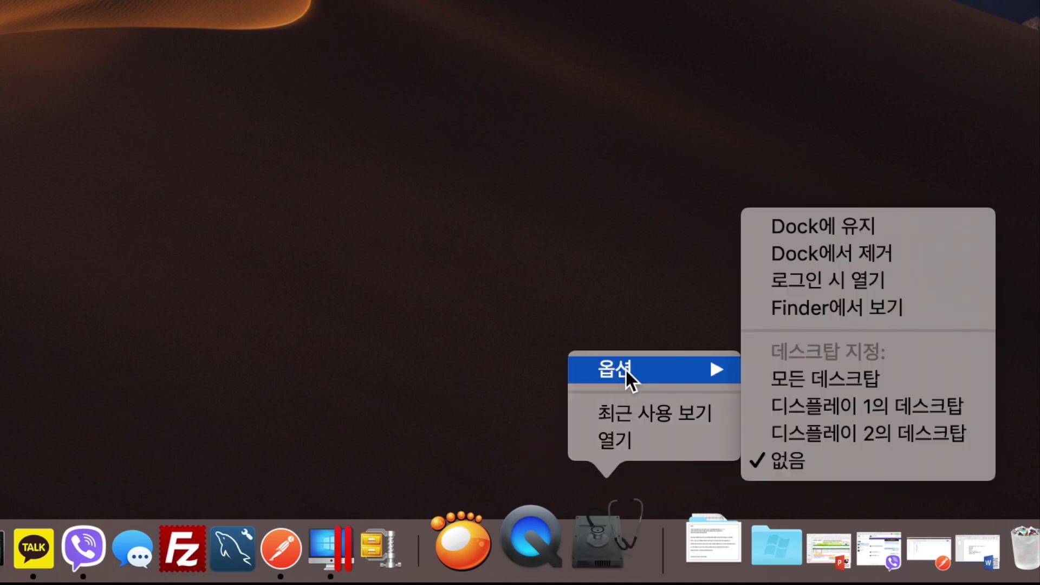
{"action": "left_click", "coordinate": [847, 226]}
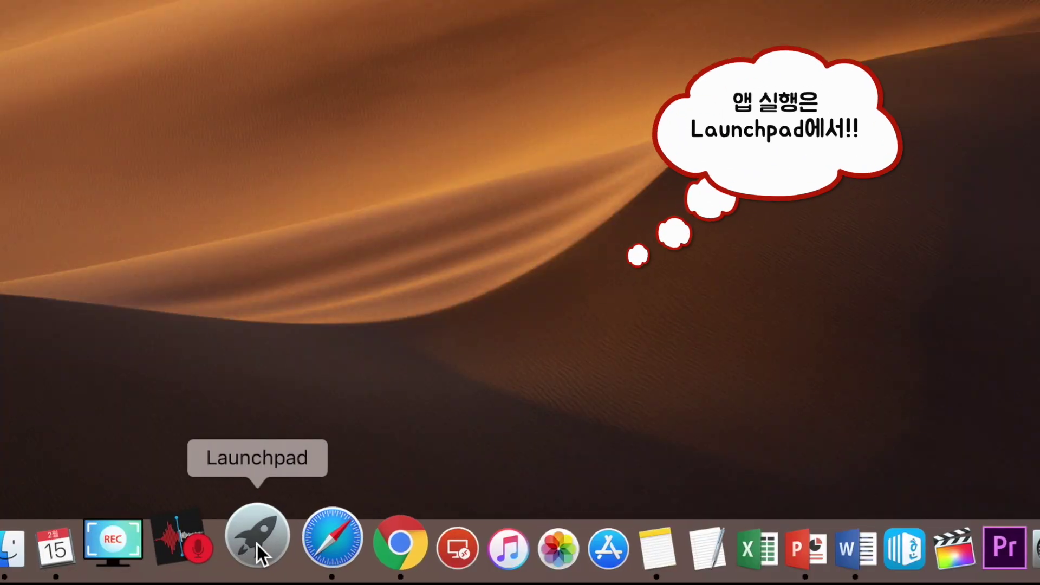
Add Boot Camp 지원 from Launchpad's 기타 folder to the Dock, between Excel and PowerPoint
{"action": "left_click", "coordinate": [257, 543]}
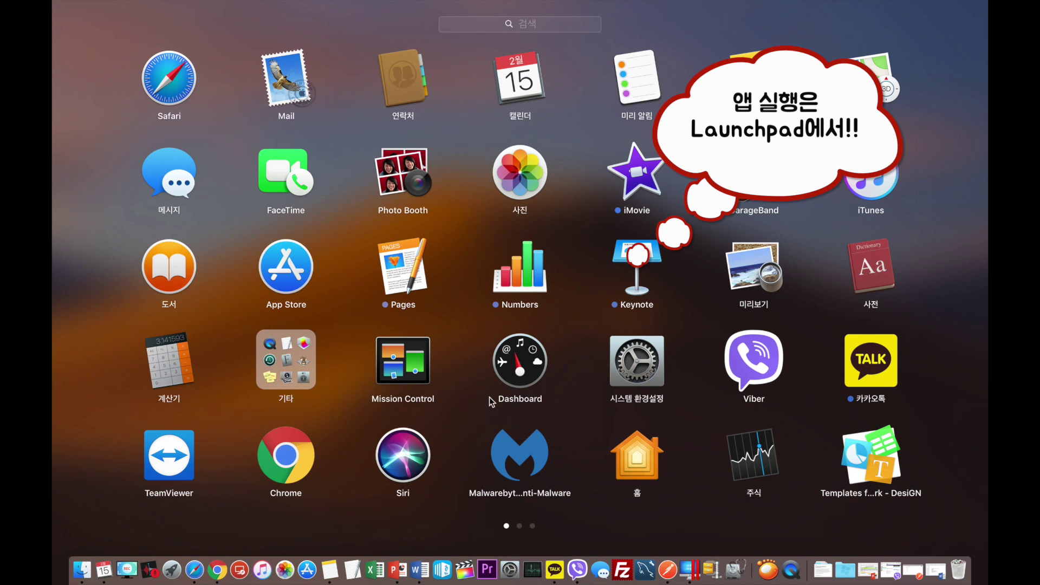
{"action": "left_click", "coordinate": [286, 358]}
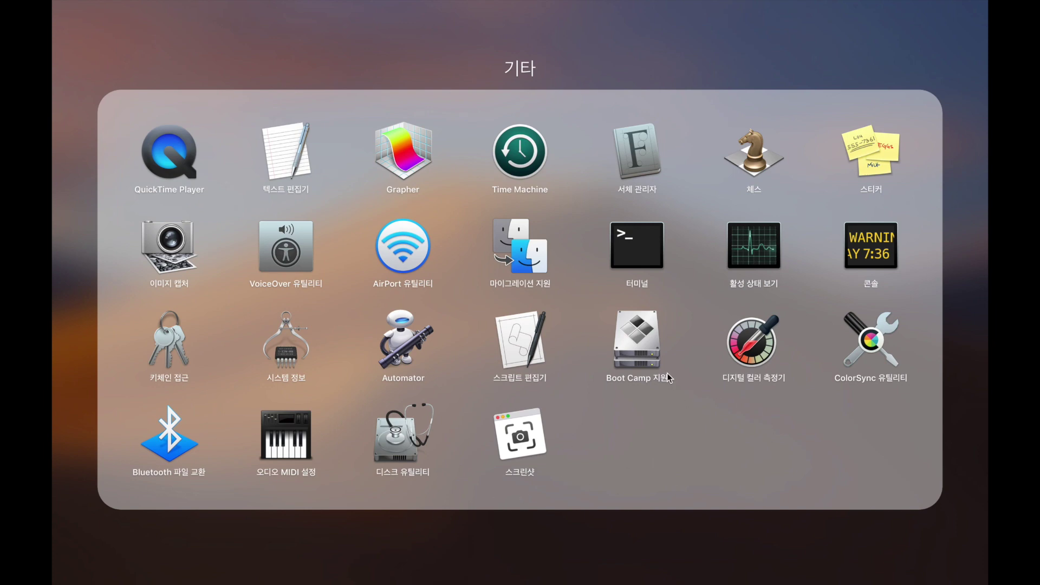
{"action": "left_click_drag", "start_coordinate": [636, 343], "coordinate": [389, 573]}
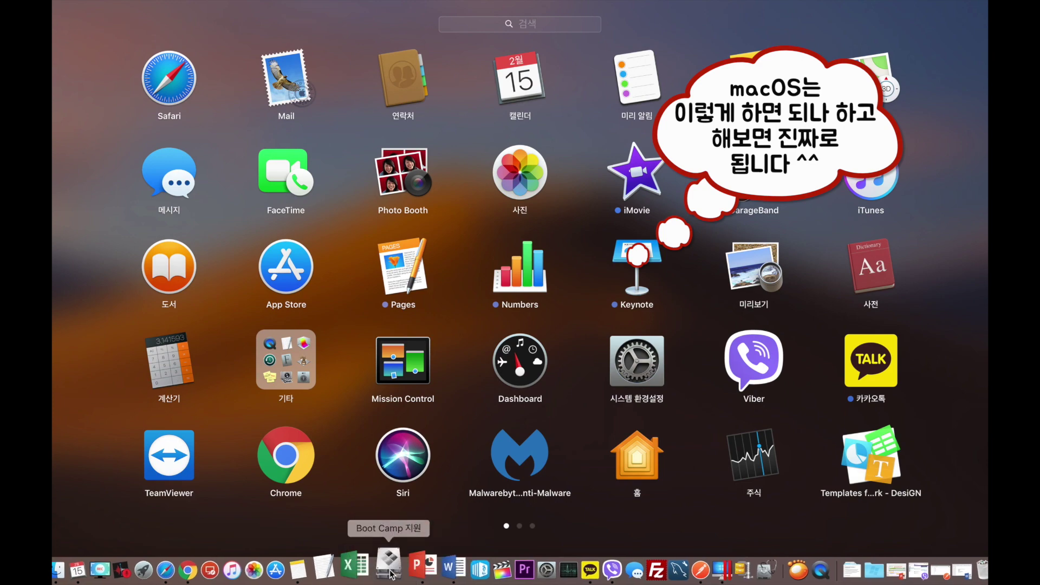
Open System Preferences from Launchpad and close it, and remove Boot Camp 지원 from the Dock
{"action": "left_click", "coordinate": [648, 372]}
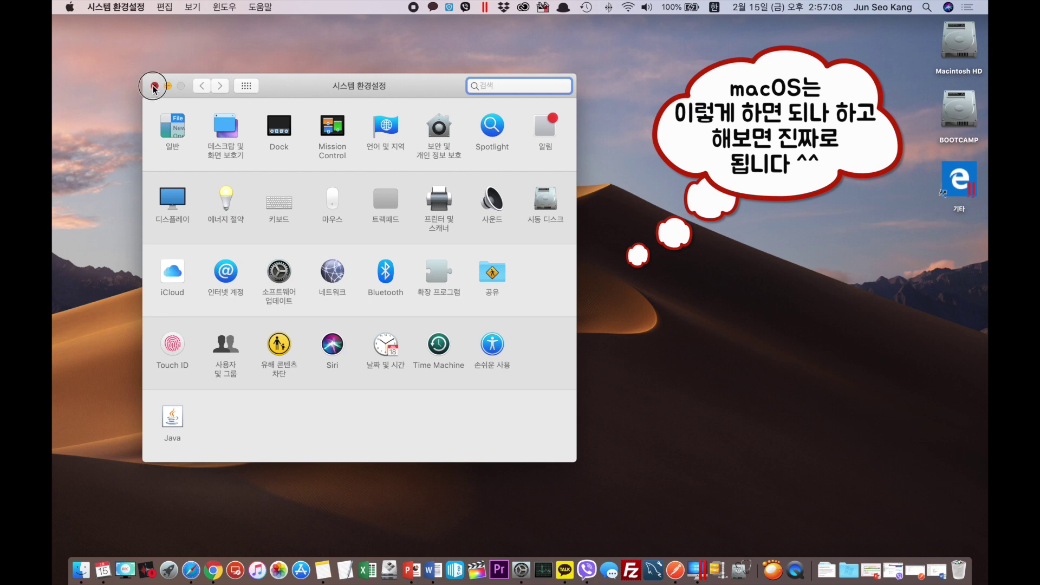
{"action": "left_click", "coordinate": [151, 85]}
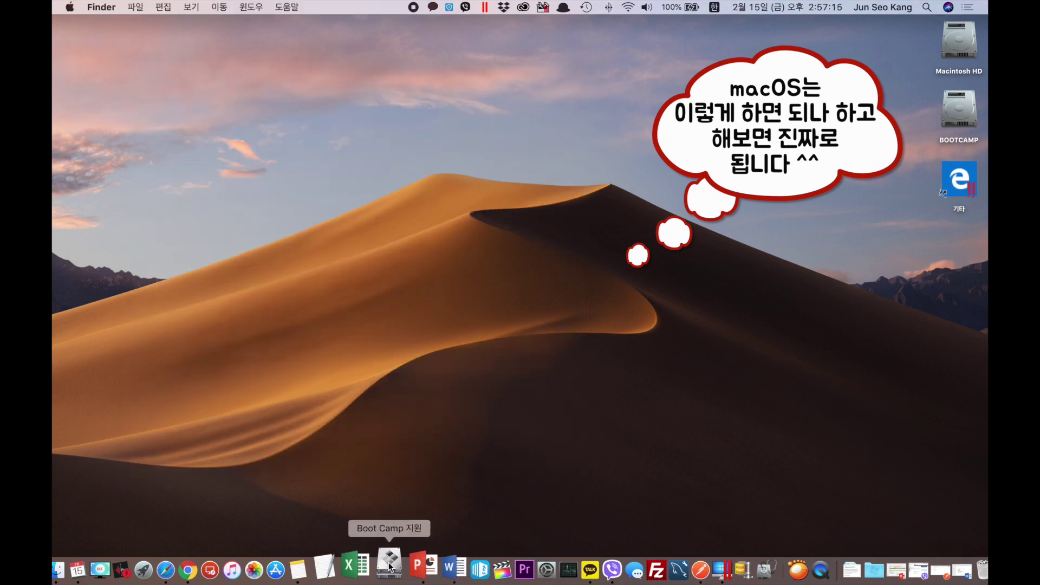
{"action": "left_click_drag", "start_coordinate": [390, 567], "coordinate": [457, 330]}
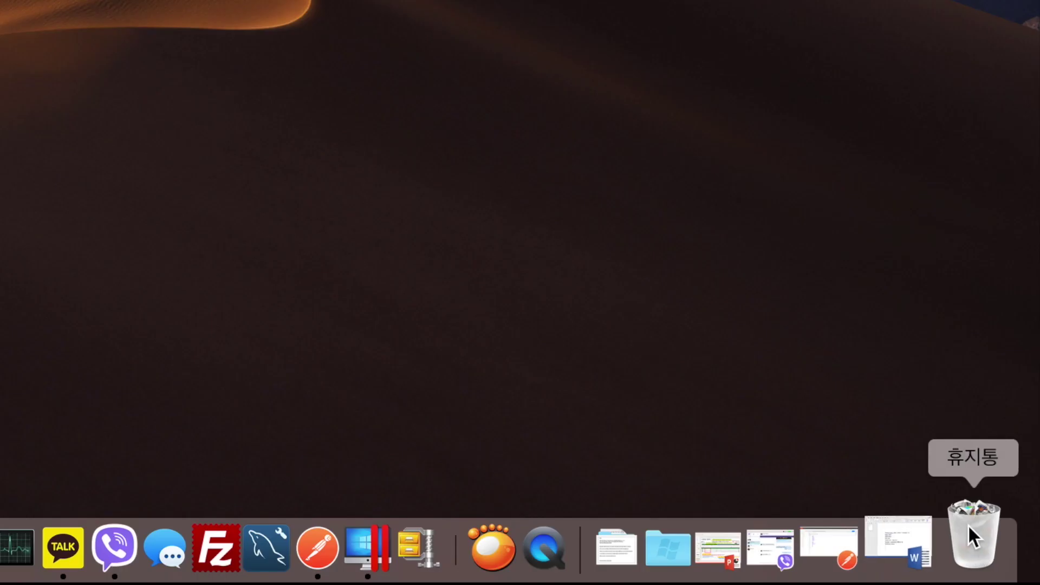
Empty the Trash from the Dock
{"action": "right_click", "coordinate": [967, 524]}
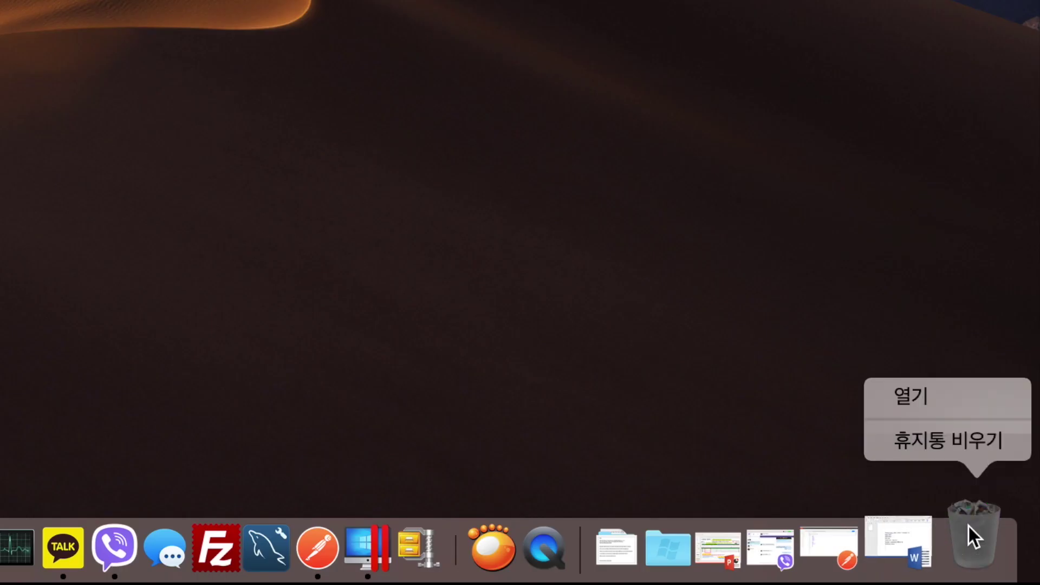
{"action": "left_click", "coordinate": [940, 440]}
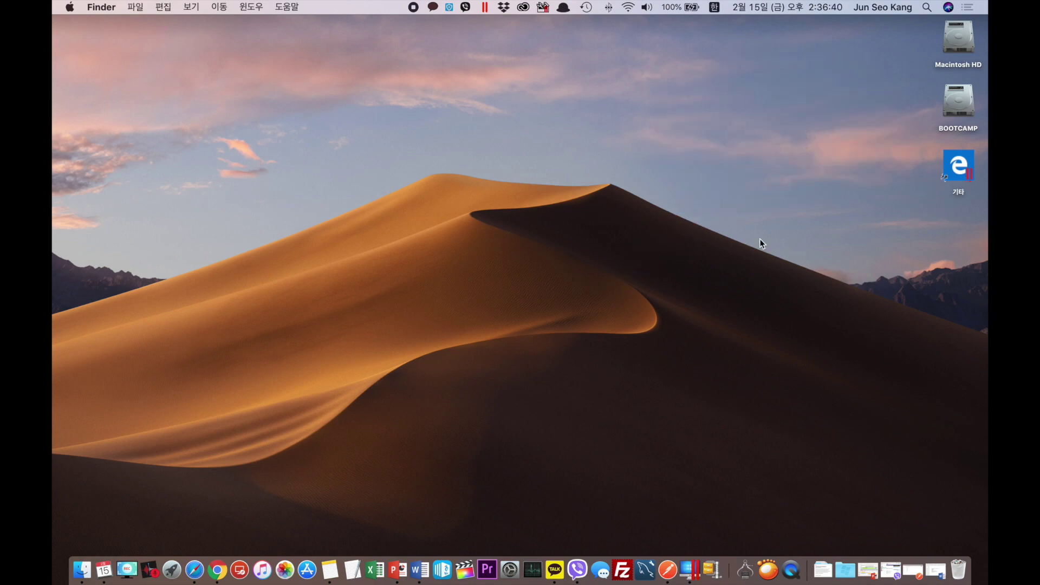
Turn off stacks for the desktop icons and turn them back on
{"action": "right_click", "coordinate": [786, 155]}
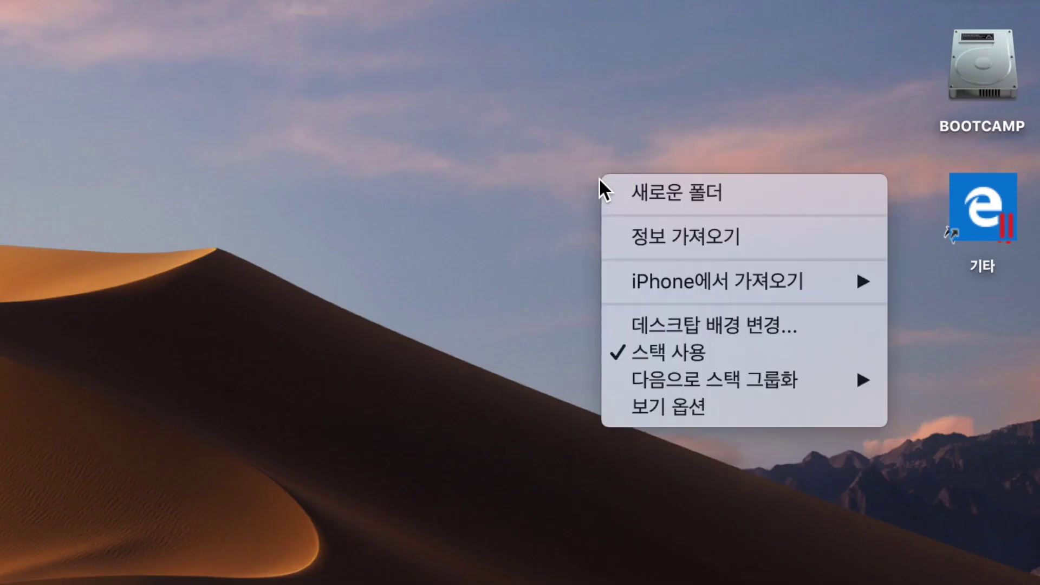
{"action": "left_click", "coordinate": [672, 352]}
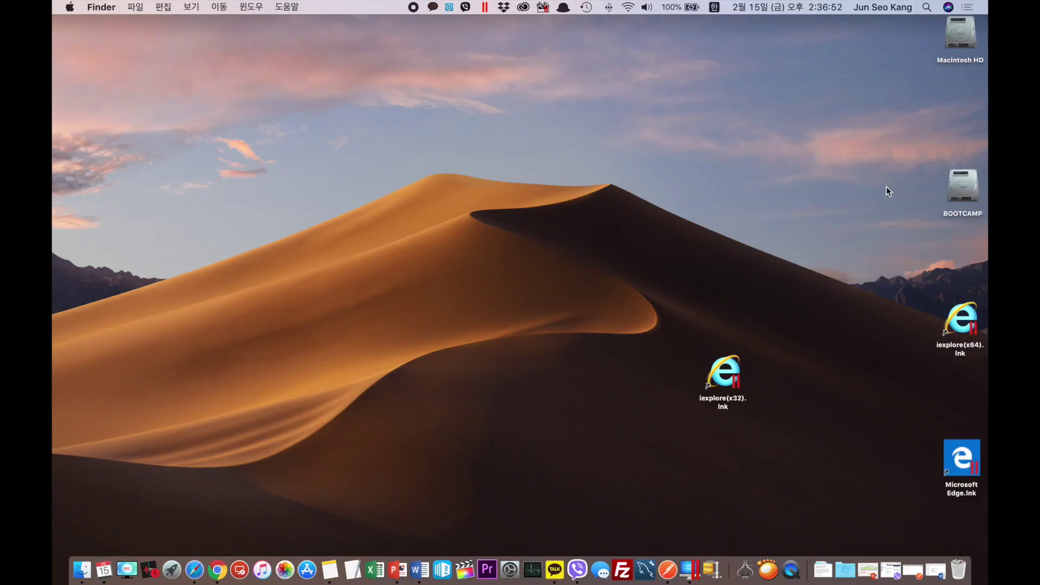
{"action": "right_click", "coordinate": [778, 142]}
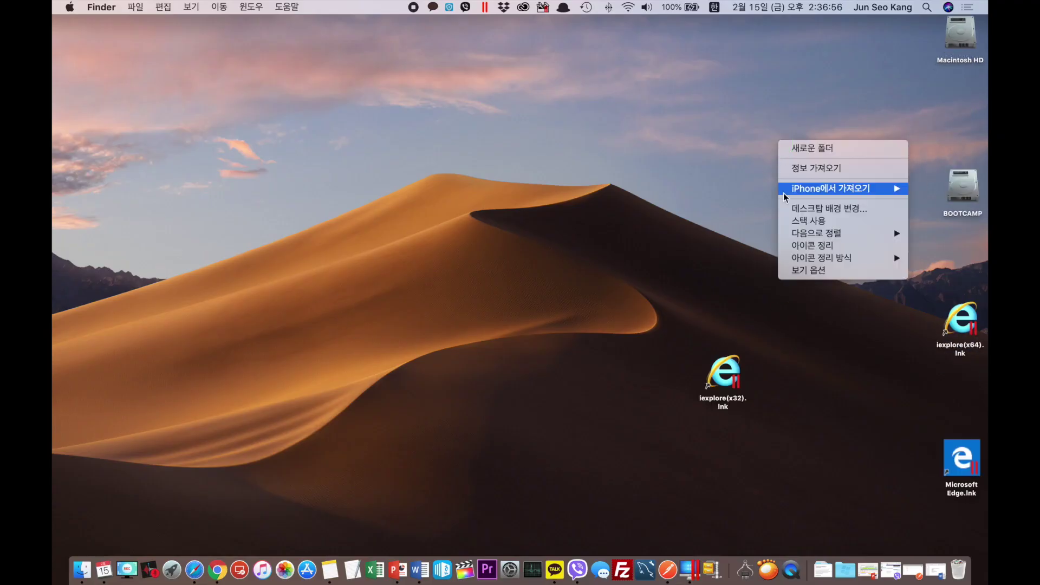
{"action": "left_click", "coordinate": [810, 222]}
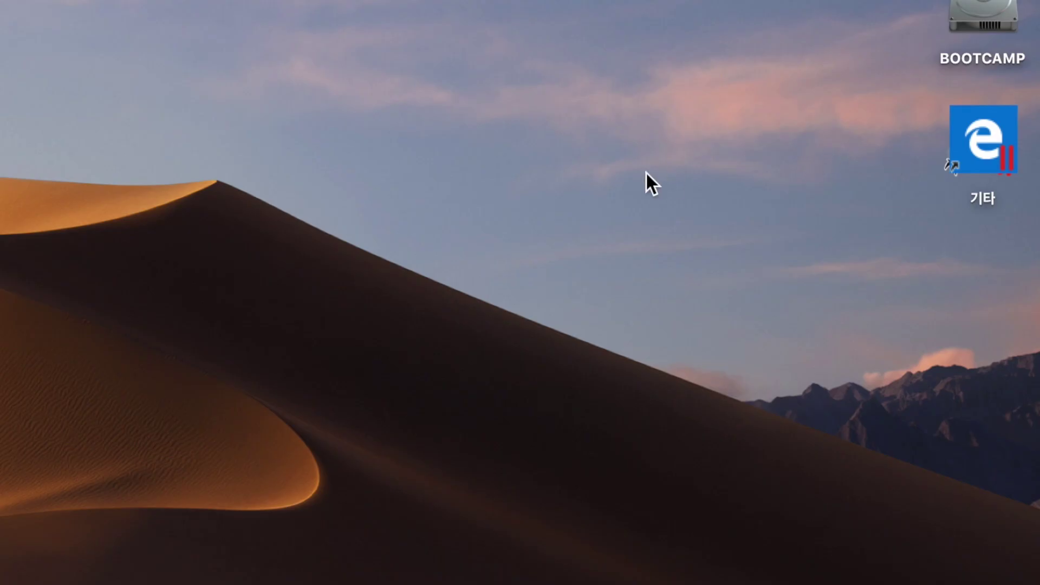
Set the desktop icon size to 64×64 in the view options and switch the item info display on and off
{"action": "right_click", "coordinate": [680, 180]}
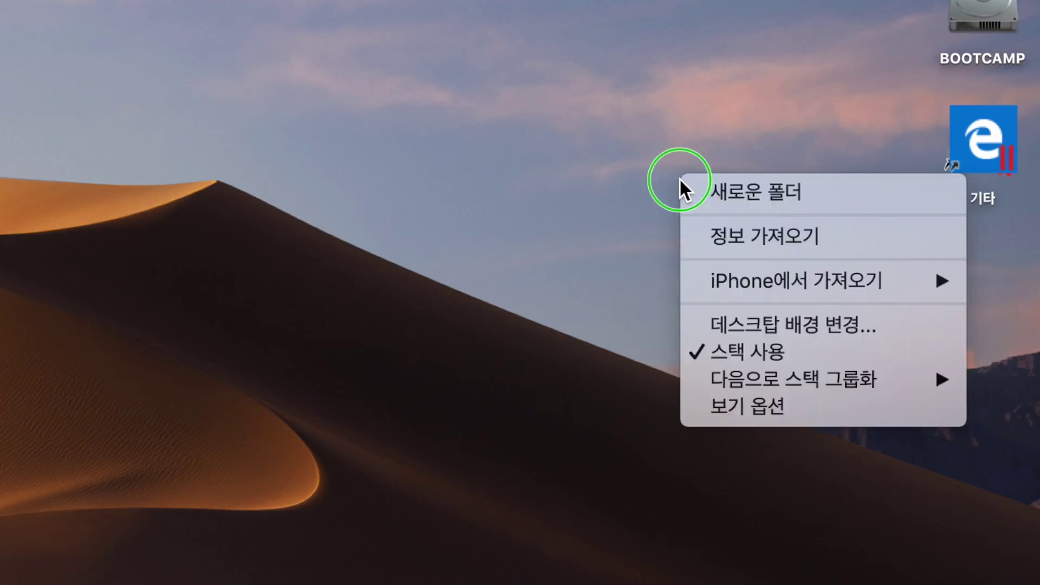
{"action": "left_click", "coordinate": [739, 416]}
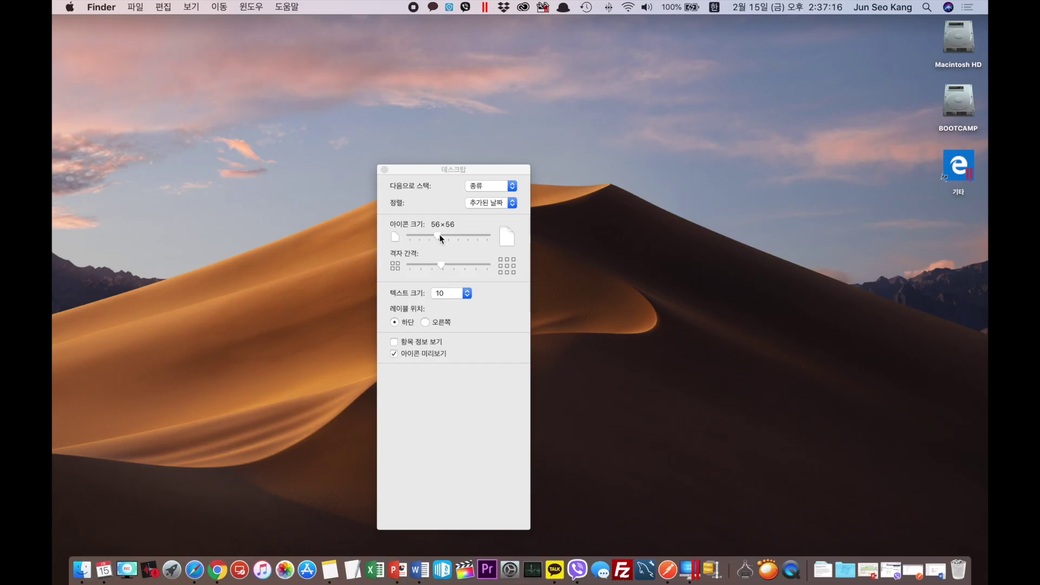
{"action": "mouse_move", "coordinate": [436, 235]}
{"action": "left_mouse_down"}
{"action": "mouse_move", "coordinate": [481, 238]}
{"action": "mouse_move", "coordinate": [412, 241]}
{"action": "mouse_move", "coordinate": [490, 241]}
{"action": "mouse_move", "coordinate": [443, 242]}
{"action": "left_mouse_up"}
{"action": "left_click", "coordinate": [397, 342]}
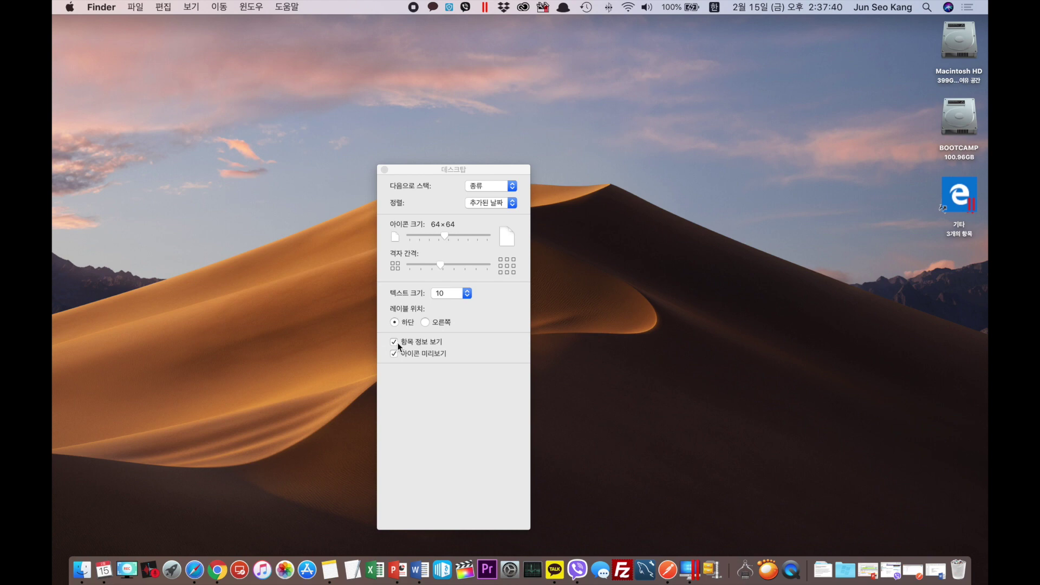
{"action": "left_click", "coordinate": [398, 343]}
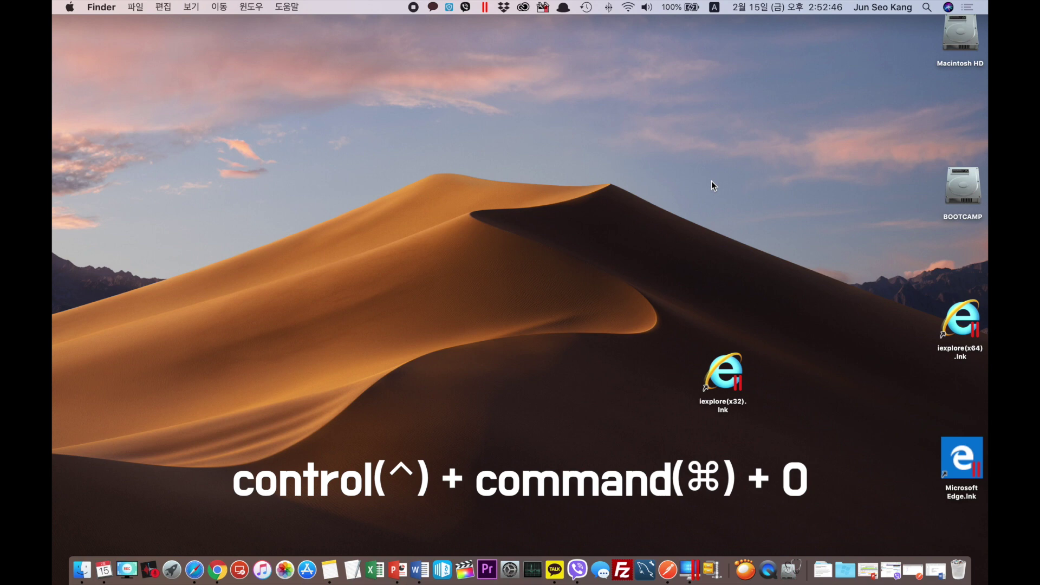
Stack the desktop icons, unstack them, and stack them again
{"action": "key", "text": "ctrl+super+0"}
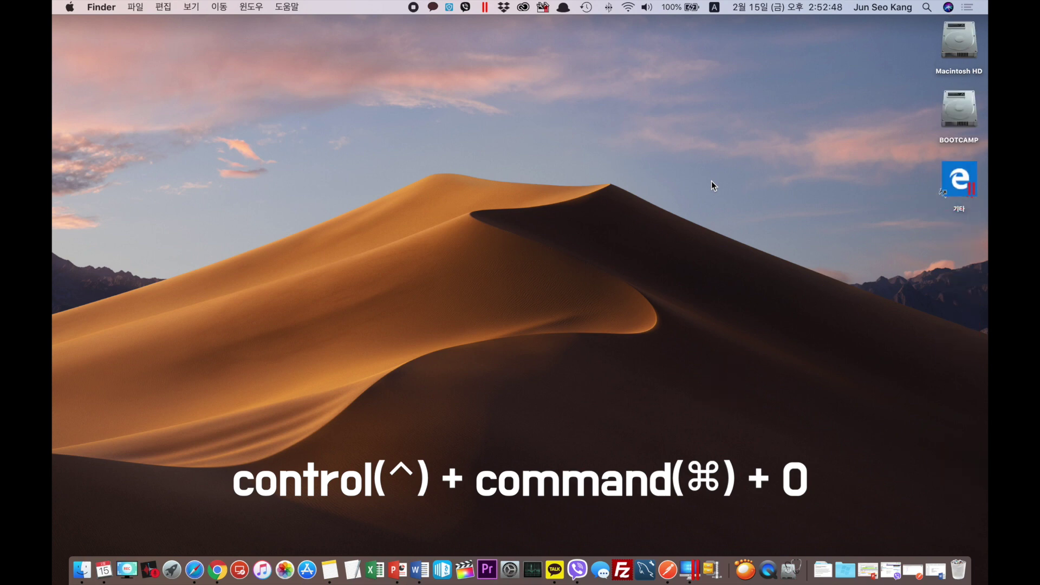
{"action": "key", "text": "ctrl+super+0"}
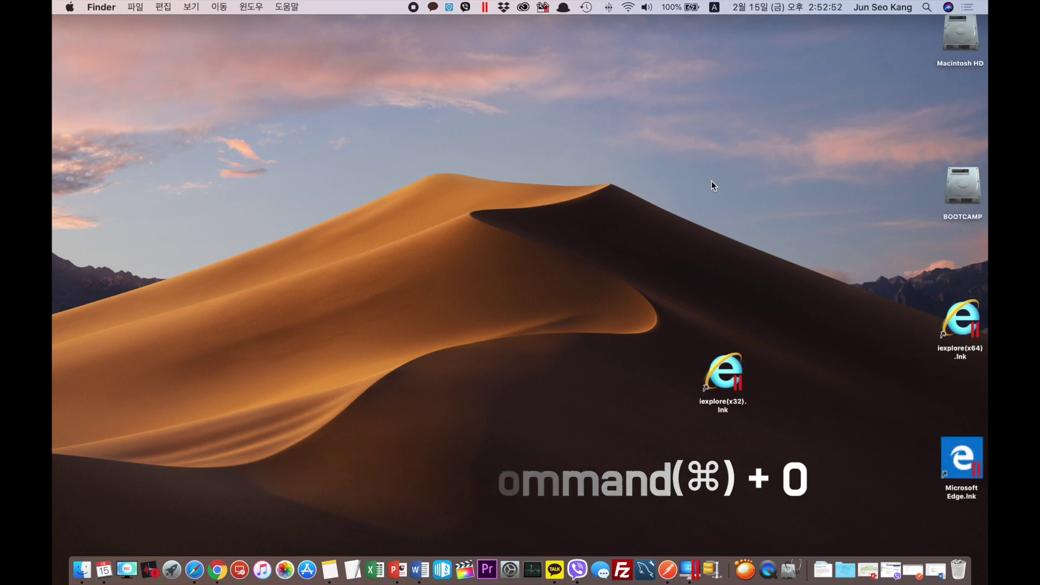
{"action": "key", "text": "ctrl+super+0"}
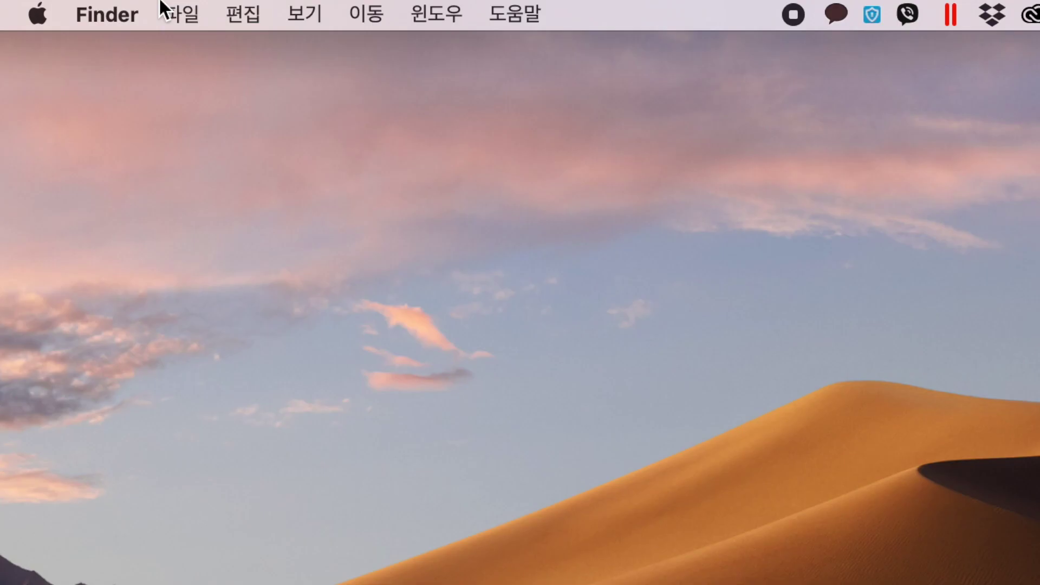
Open About This Mac, look through the hardware list in its system report, and view the display details
{"action": "left_click", "coordinate": [36, 17]}
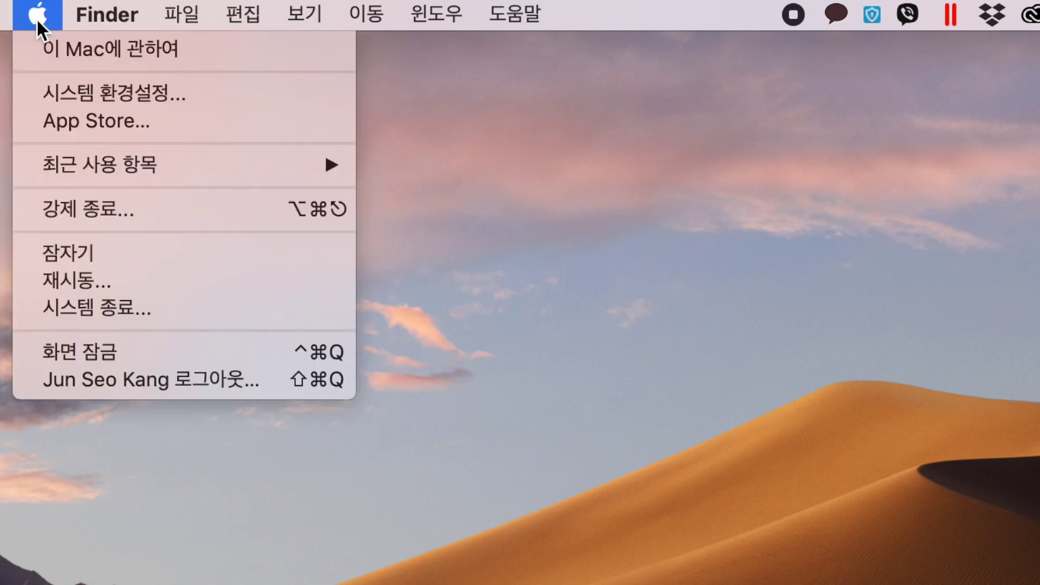
{"action": "left_click", "coordinate": [133, 47]}
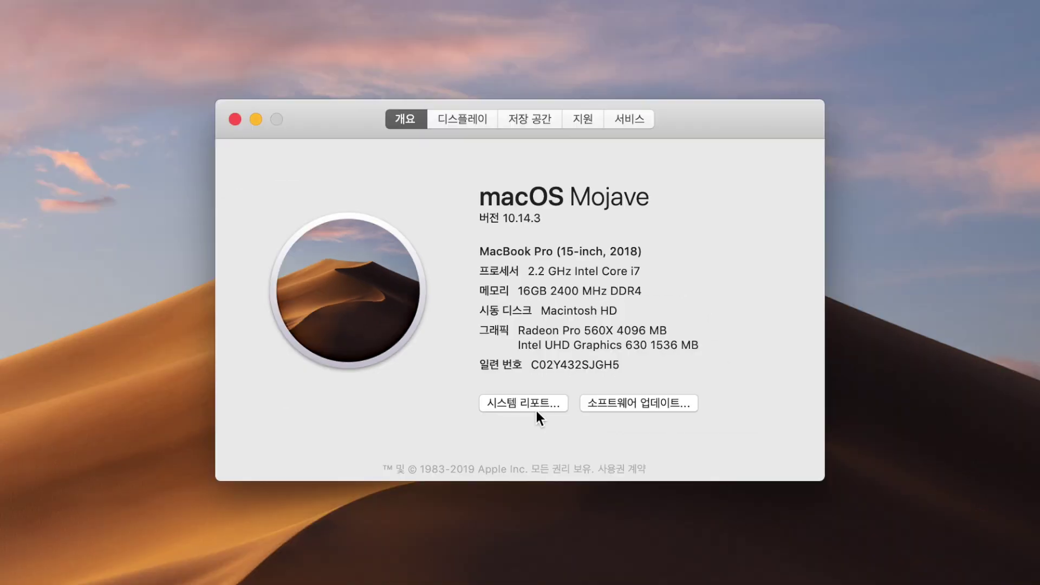
{"action": "left_click", "coordinate": [544, 446]}
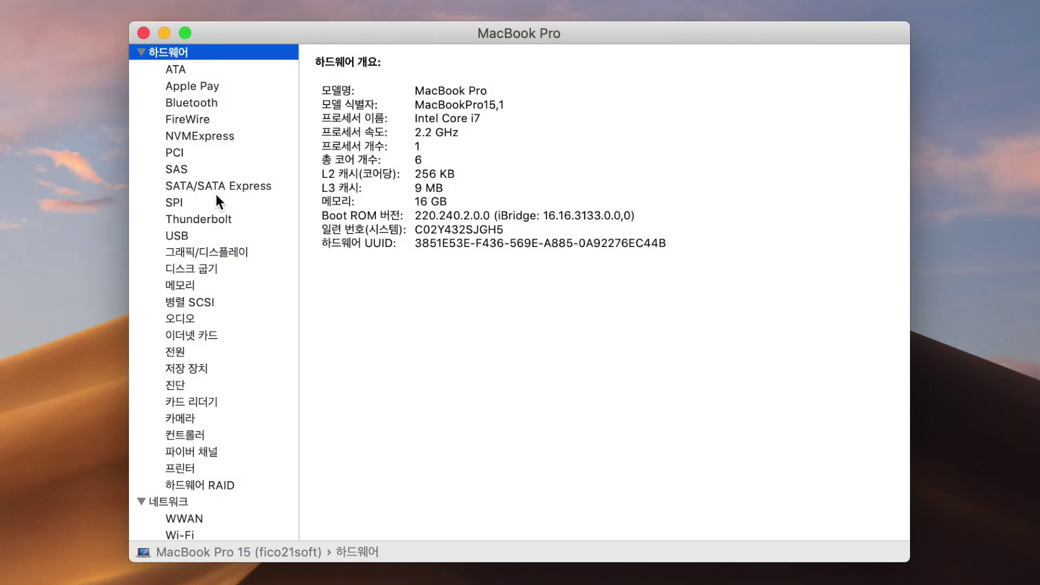
{"action": "scroll", "coordinate": [219, 200], "scroll_direction": "down", "scroll_amount": 10}
{"action": "left_click", "coordinate": [143, 33]}
{"action": "left_click", "coordinate": [462, 118]}
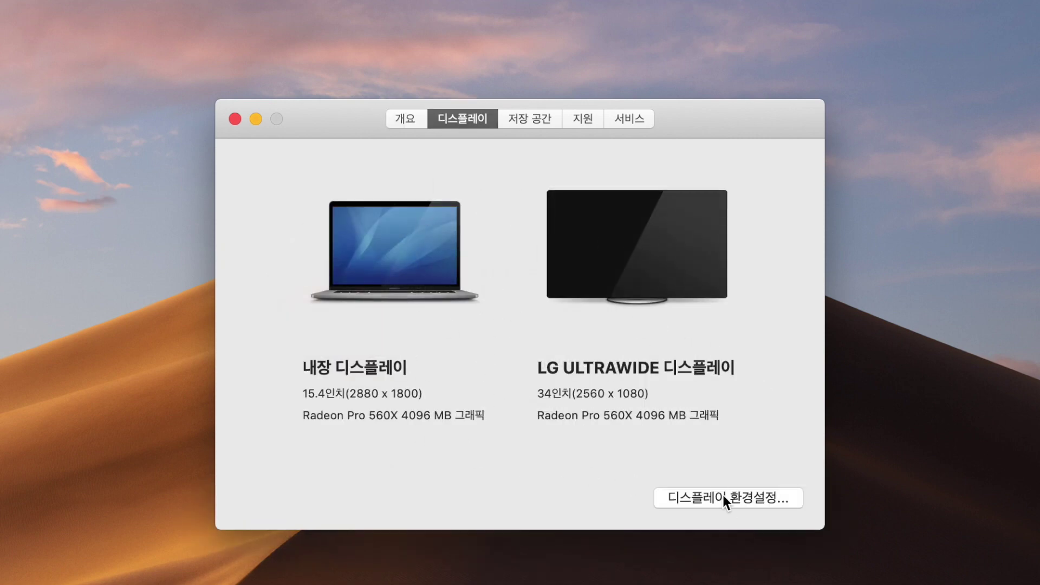
Review the large files and downloads in the Macintosh HD storage manager, view the service information, and close About This Mac
{"action": "left_click", "coordinate": [518, 123]}
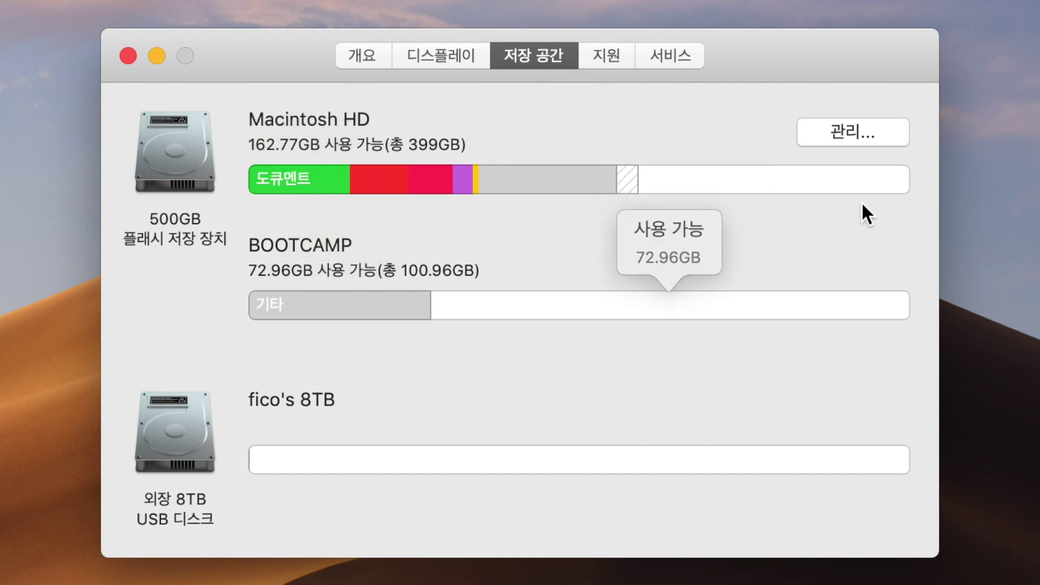
{"action": "left_click", "coordinate": [858, 133]}
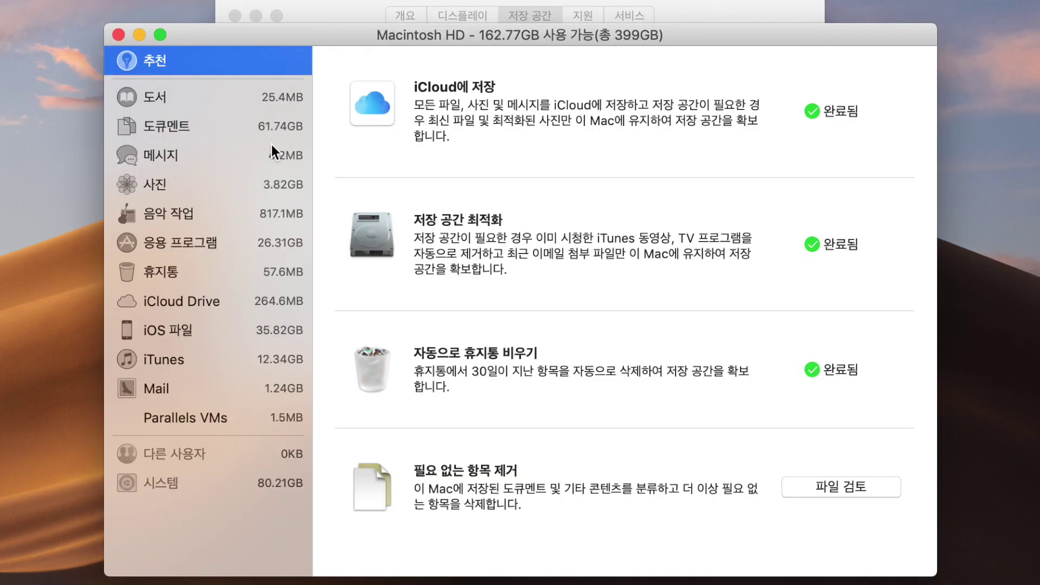
{"action": "left_click", "coordinate": [856, 486]}
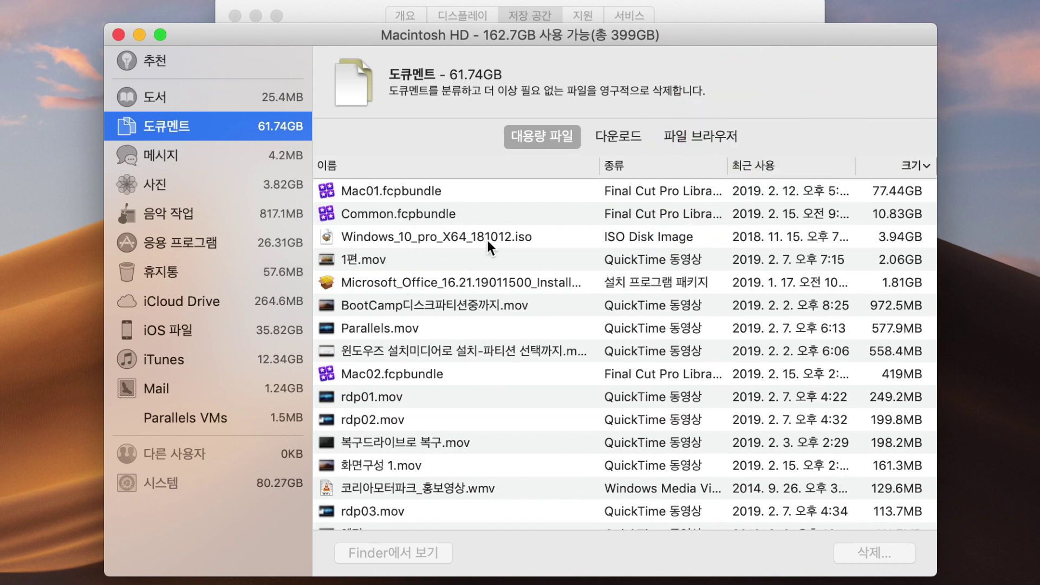
{"action": "left_click", "coordinate": [630, 140]}
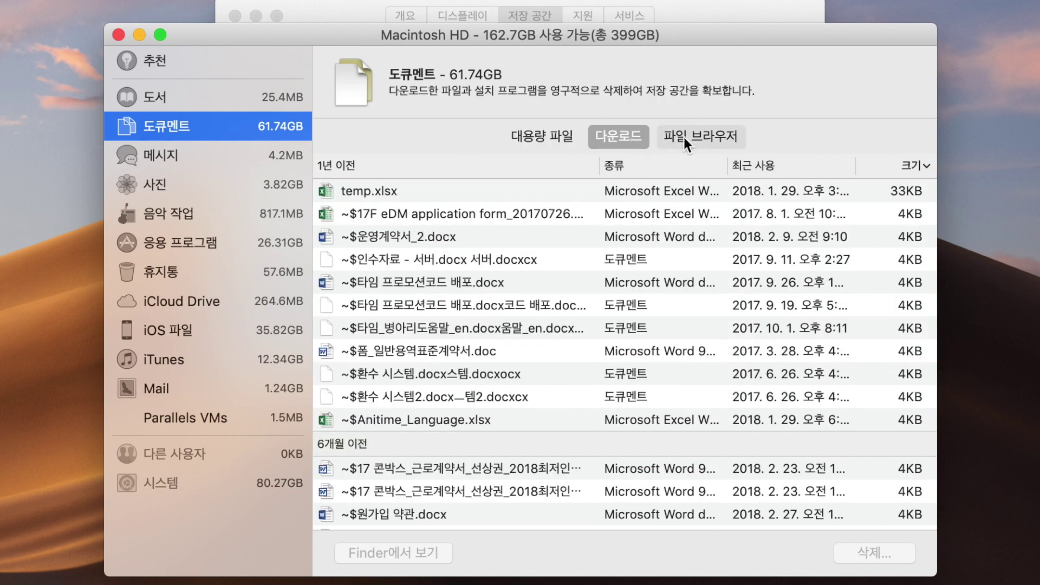
{"action": "left_click", "coordinate": [545, 136]}
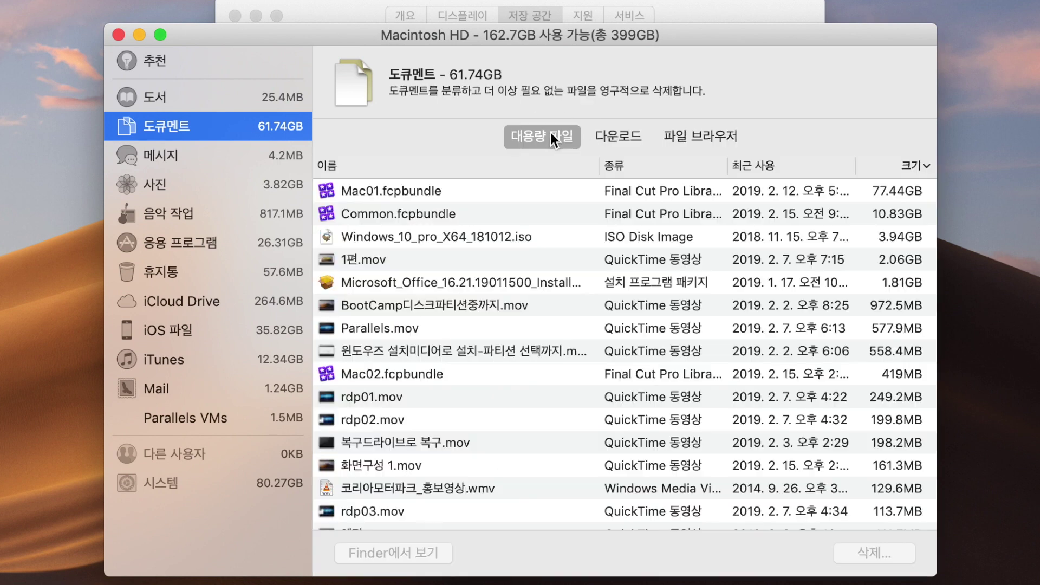
{"action": "left_click", "coordinate": [118, 35]}
{"action": "left_click", "coordinate": [635, 15]}
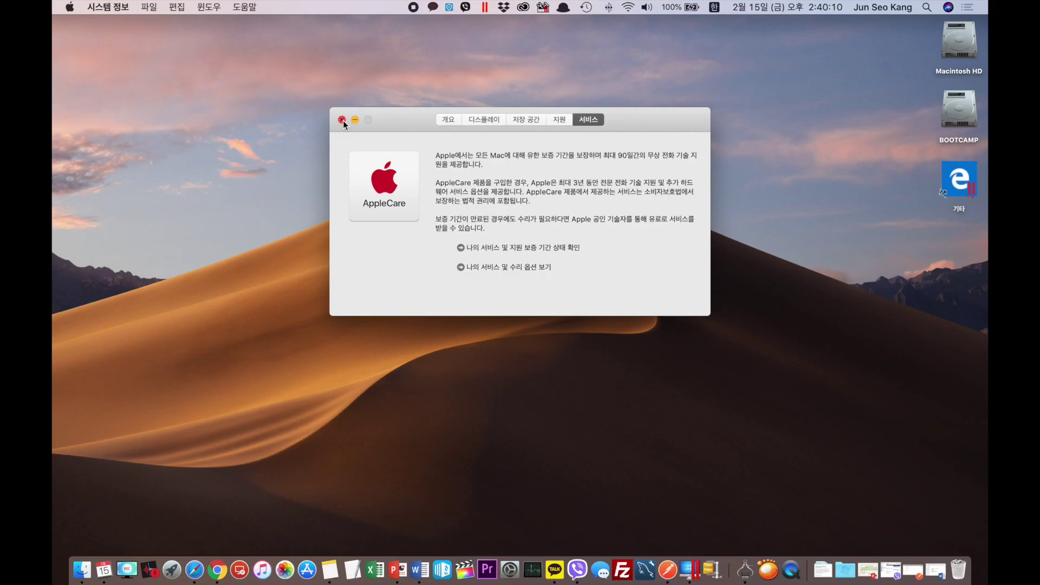
{"action": "left_click", "coordinate": [128, 56]}
Examine the system commands of the Apple menu, including recent items, sleep and shut down
{"action": "left_click", "coordinate": [63, 7]}
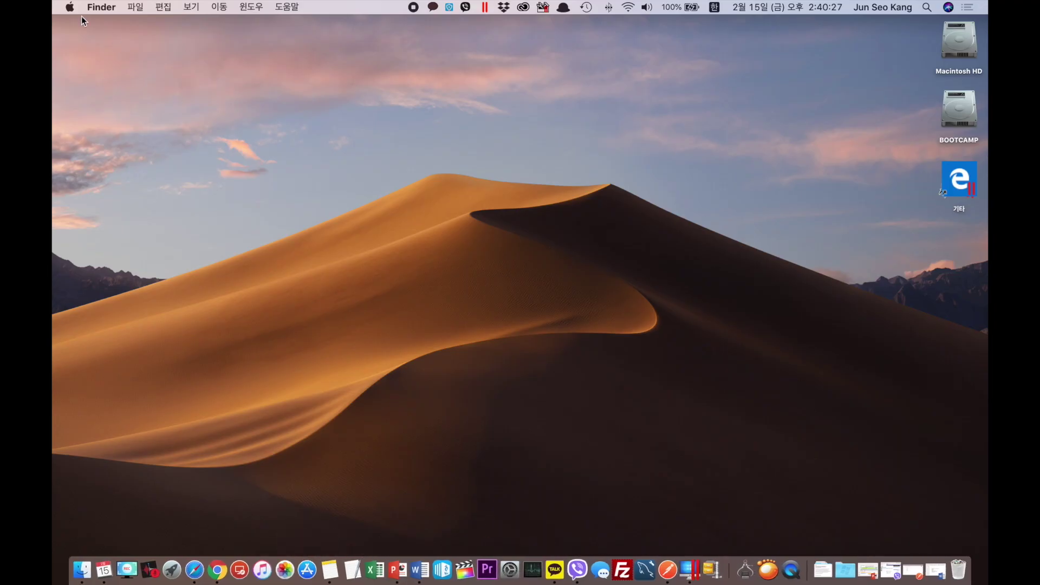
{"action": "left_click", "coordinate": [70, 8]}
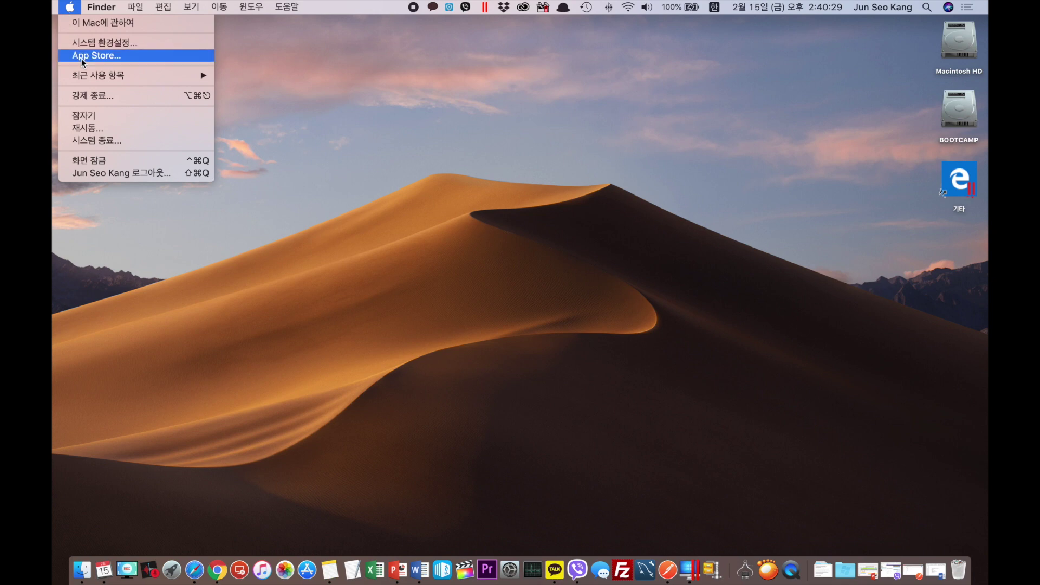
{"action": "mouse_move", "coordinate": [123, 75]}
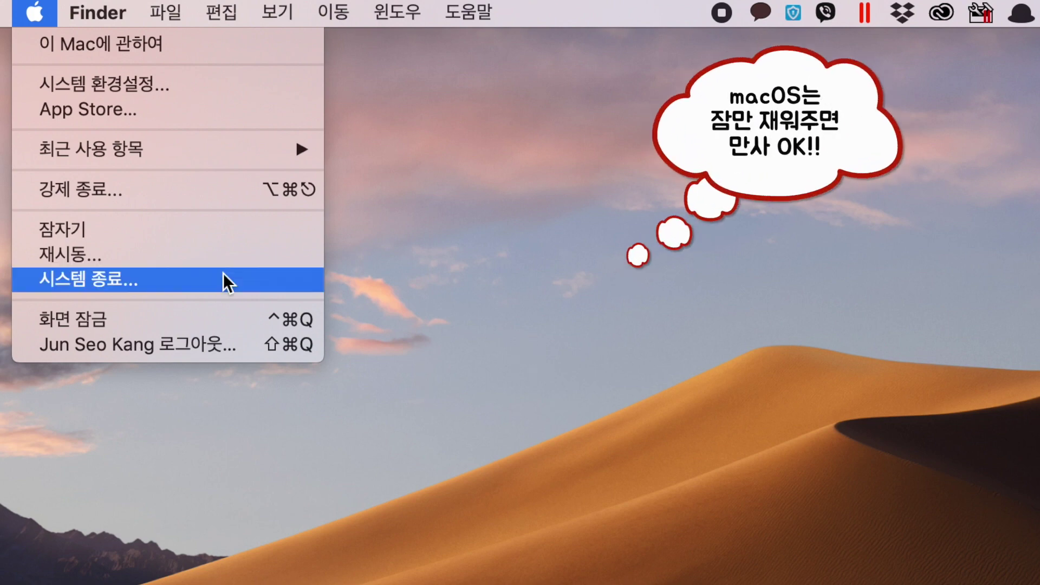
{"action": "left_click", "coordinate": [119, 230]}
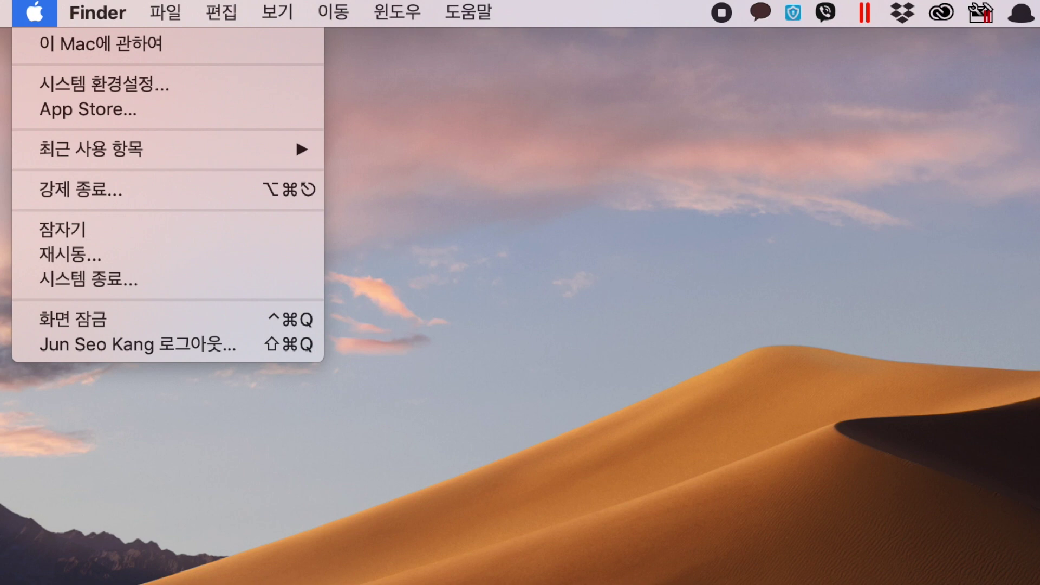
{"action": "left_click", "coordinate": [42, 25]}
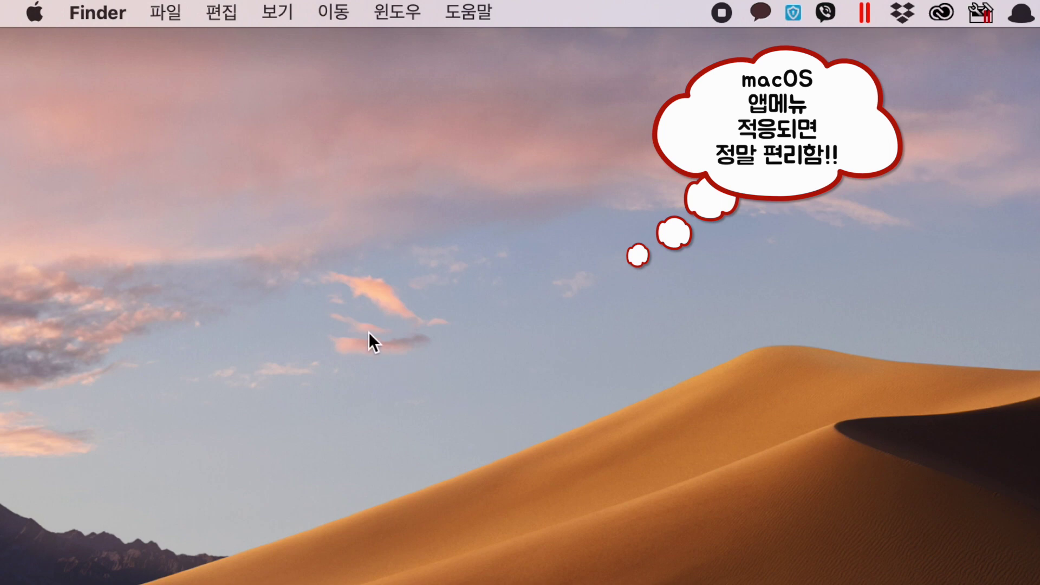
Switch from Finder to the minimized Word document 문서1 and look through Word's application menus
{"action": "left_click", "coordinate": [107, 18]}
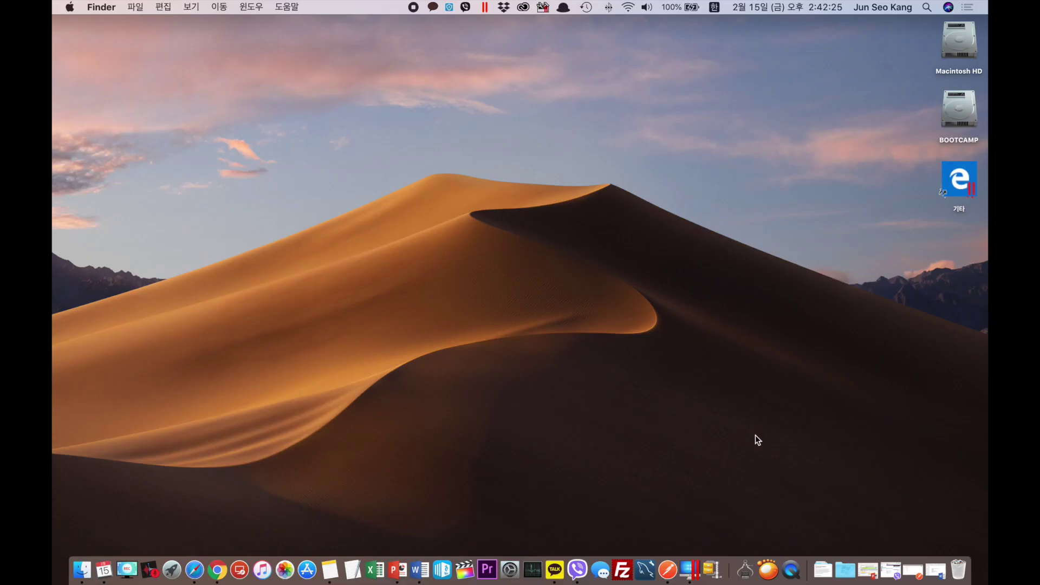
{"action": "left_click", "coordinate": [928, 564]}
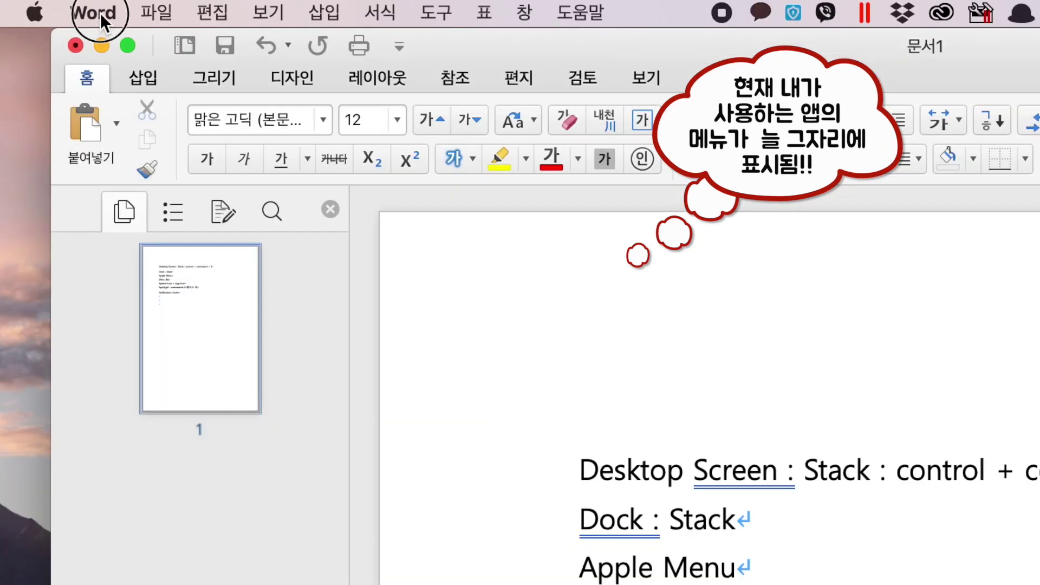
{"action": "left_click", "coordinate": [100, 13]}
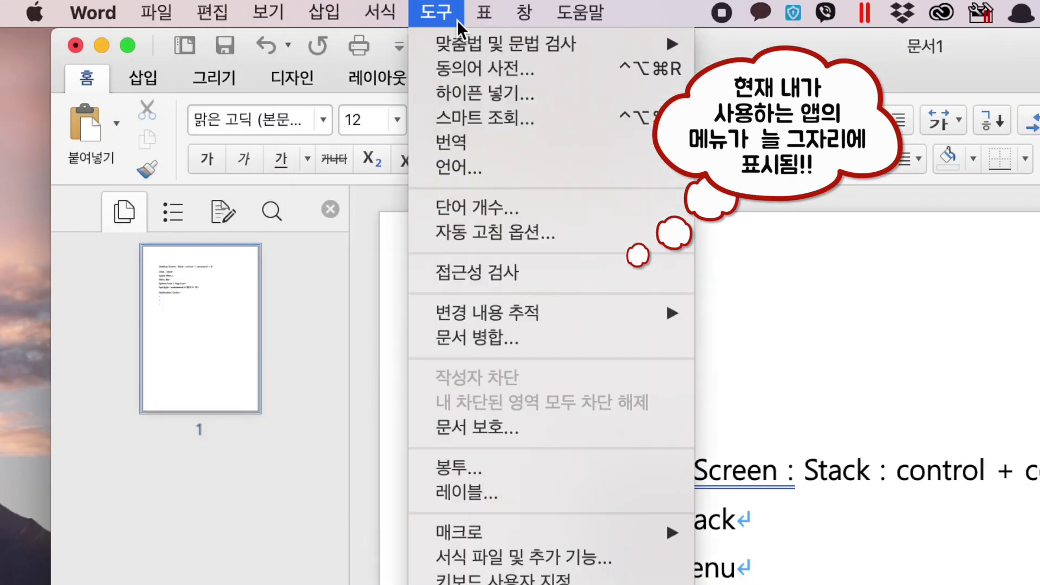
{"action": "left_click", "coordinate": [947, 376]}
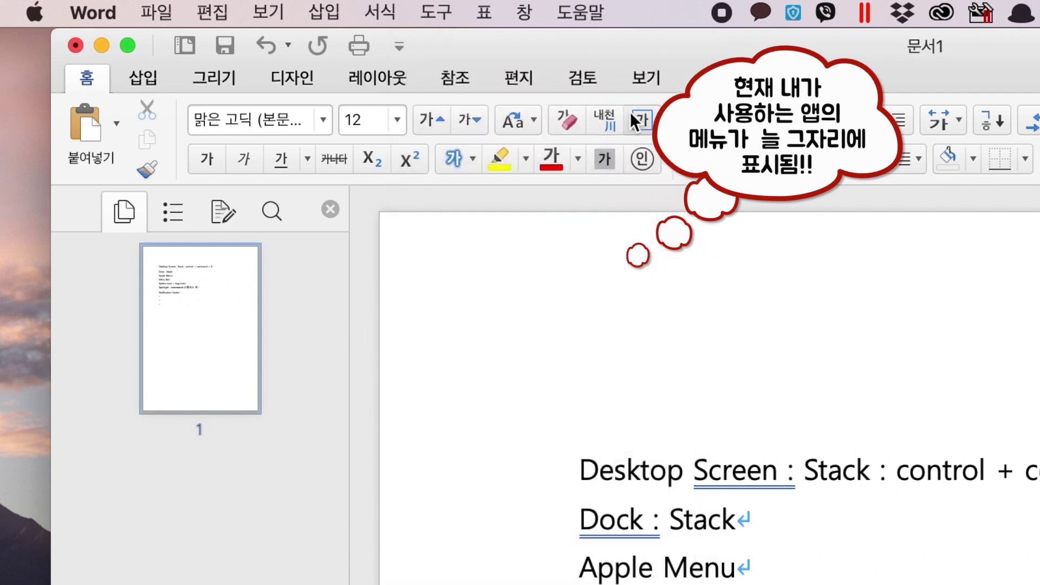
{"action": "left_click", "coordinate": [699, 356]}
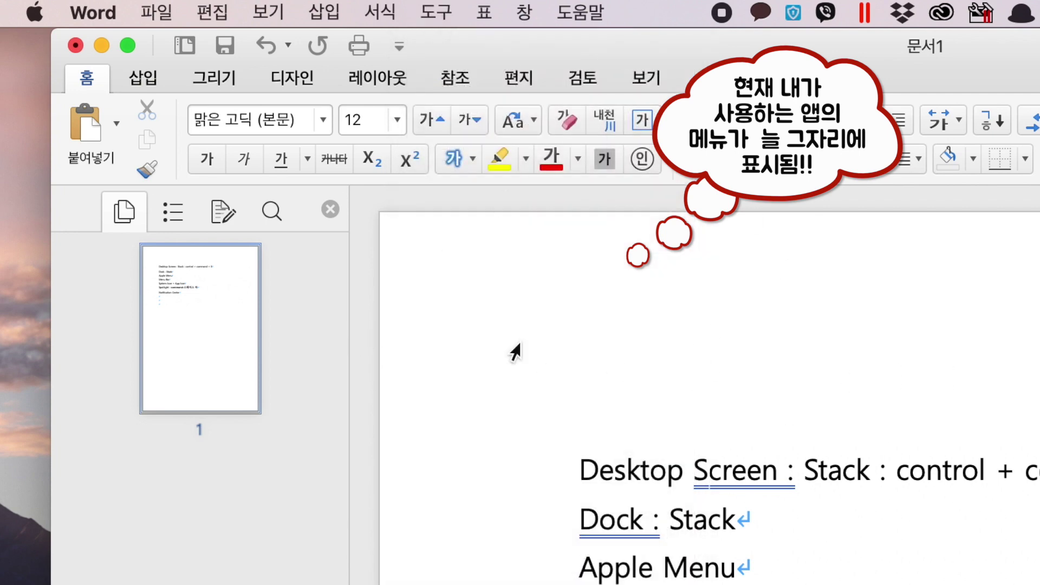
{"action": "left_click", "coordinate": [103, 13]}
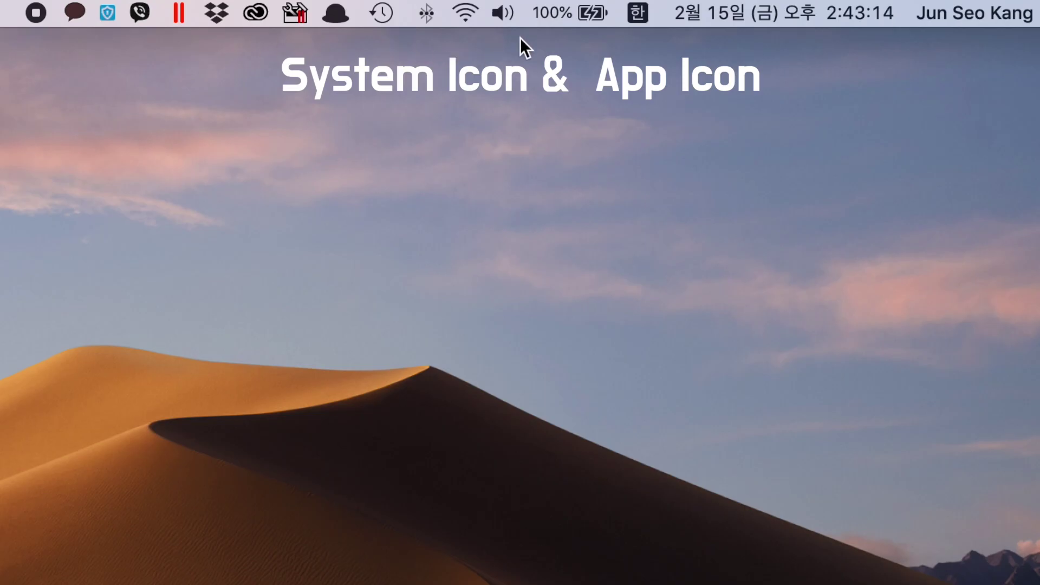
Examine the system status menus for battery, sound, Wi-Fi, Bluetooth and Time Machine
{"action": "left_click", "coordinate": [576, 17]}
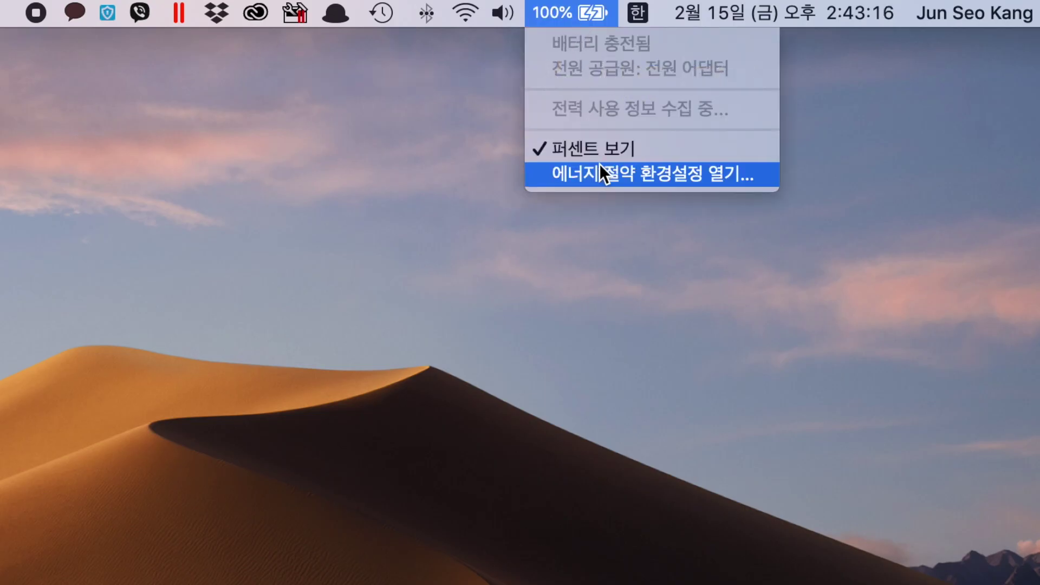
{"action": "mouse_move", "coordinate": [503, 27]}
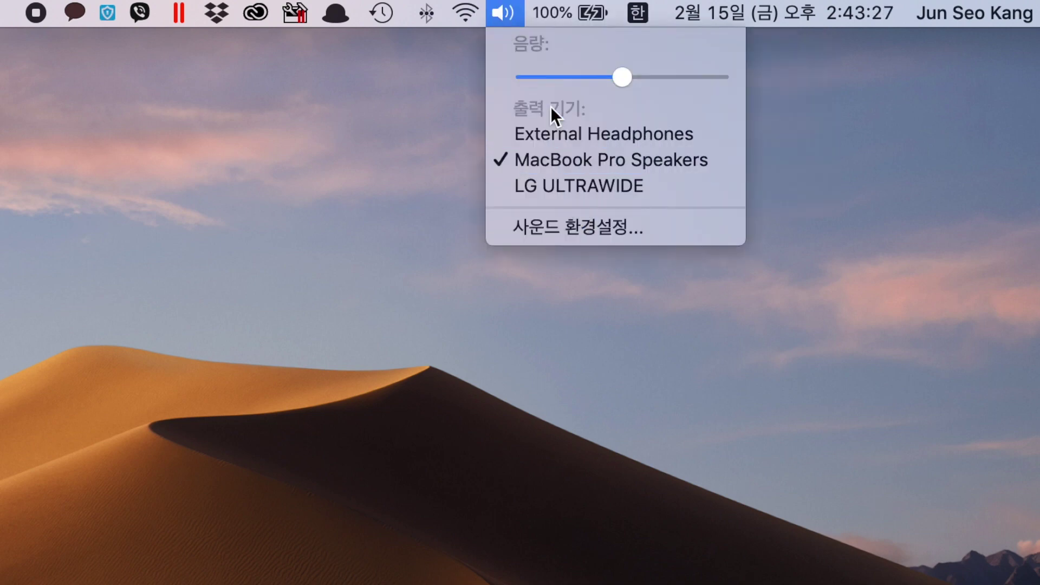
{"action": "mouse_move", "coordinate": [464, 14]}
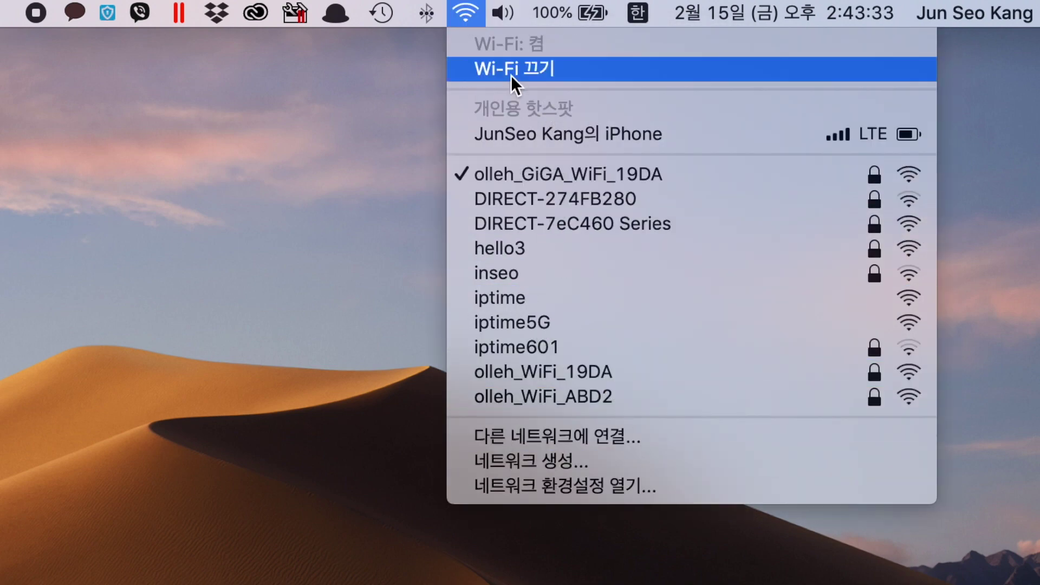
{"action": "mouse_move", "coordinate": [427, 16]}
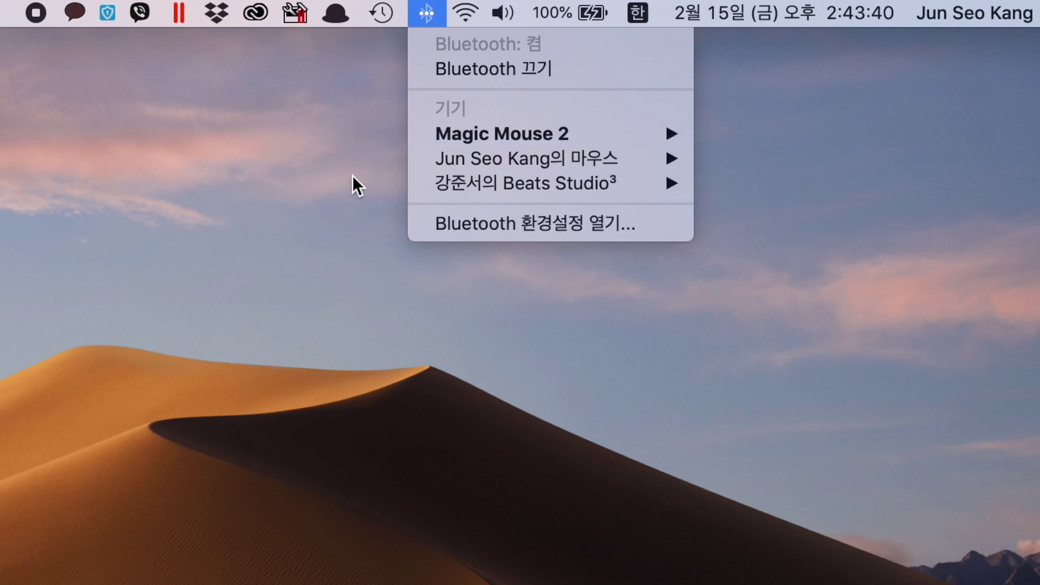
{"action": "left_click", "coordinate": [380, 12]}
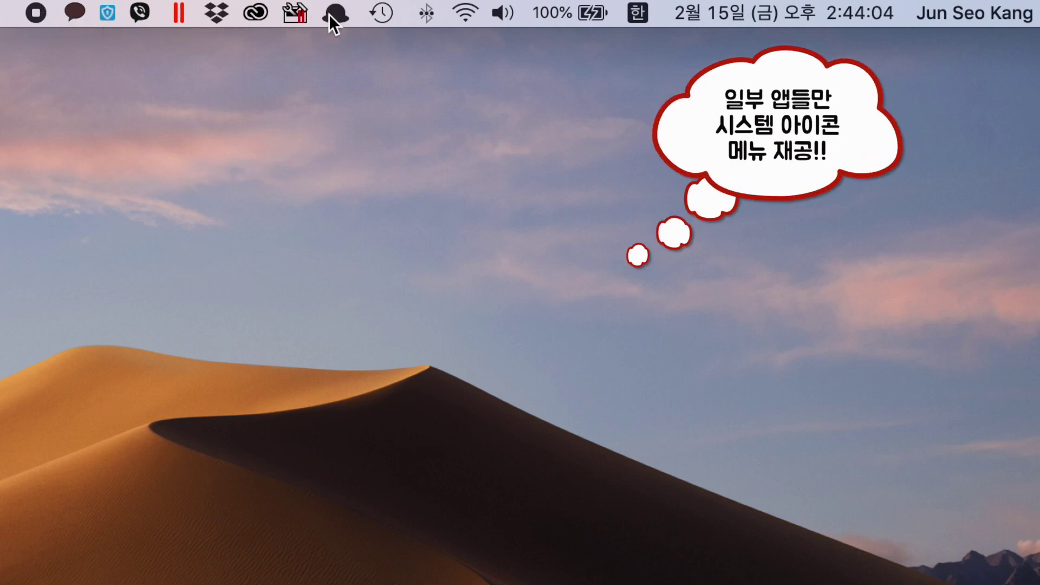
Examine the KakaoTalk, AhnLab Safe Transaction, Viber and Parallels status menus, plus the date and user menus
{"action": "left_click", "coordinate": [75, 12]}
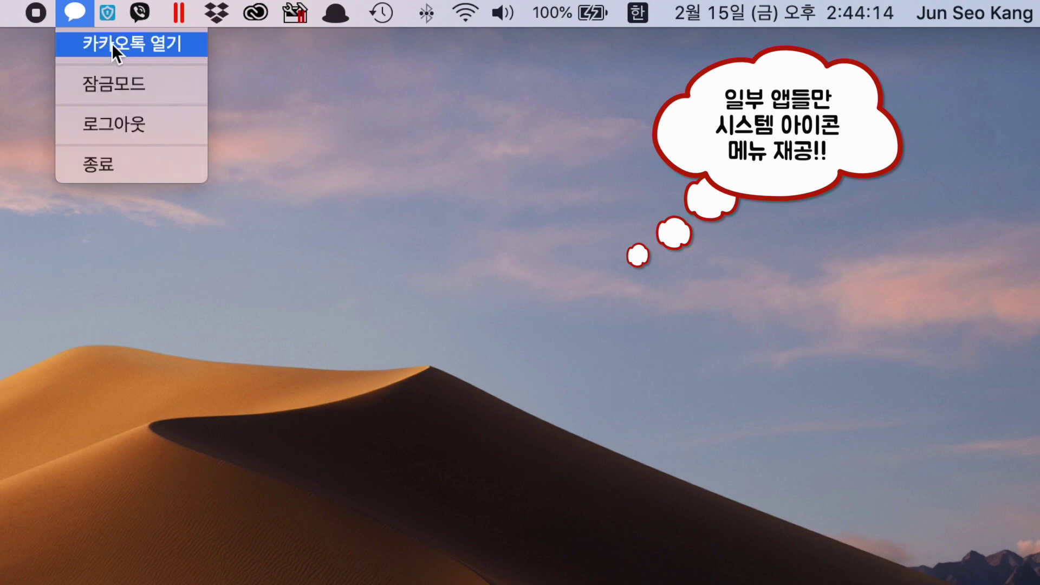
{"action": "left_click", "coordinate": [109, 12]}
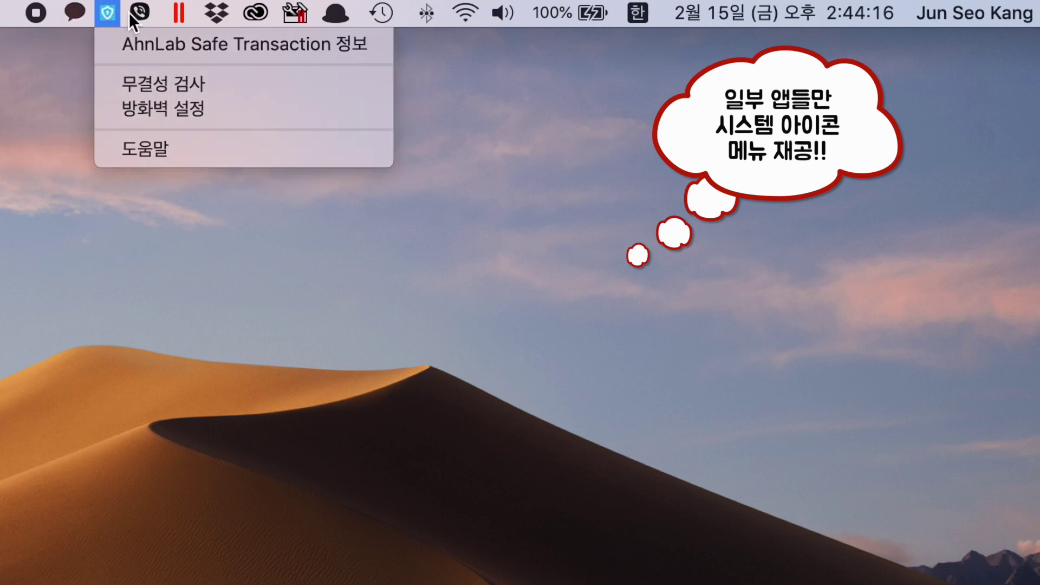
{"action": "left_click", "coordinate": [145, 11]}
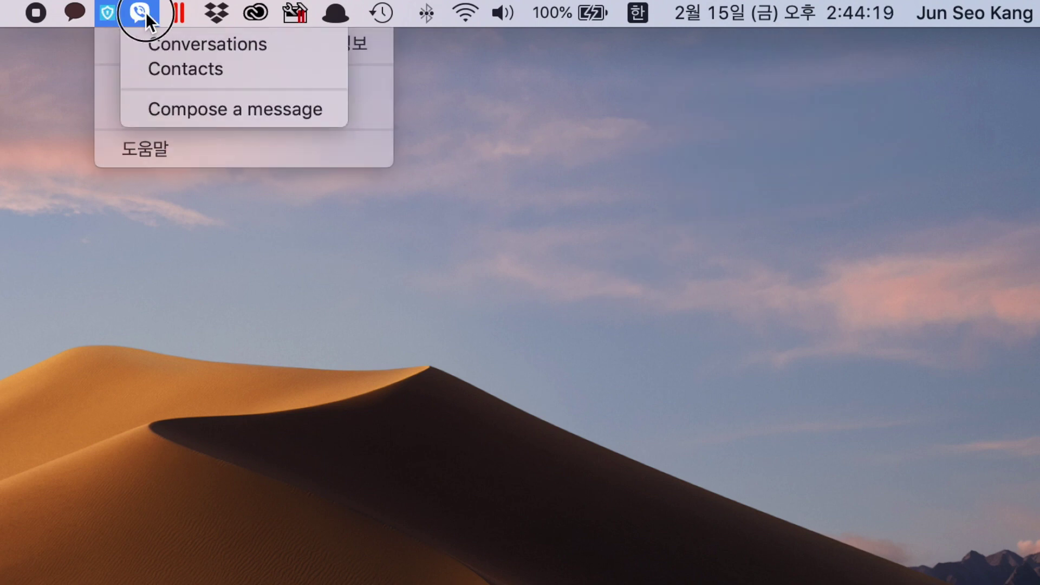
{"action": "left_click", "coordinate": [179, 12]}
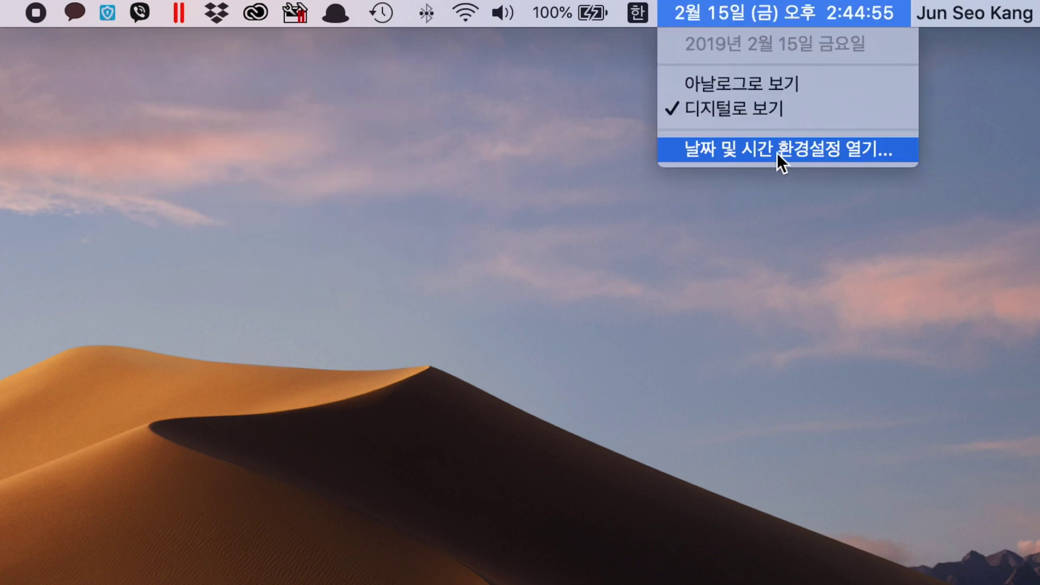
{"action": "mouse_move", "coordinate": [974, 12]}
{"action": "left_click", "coordinate": [902, 72]}
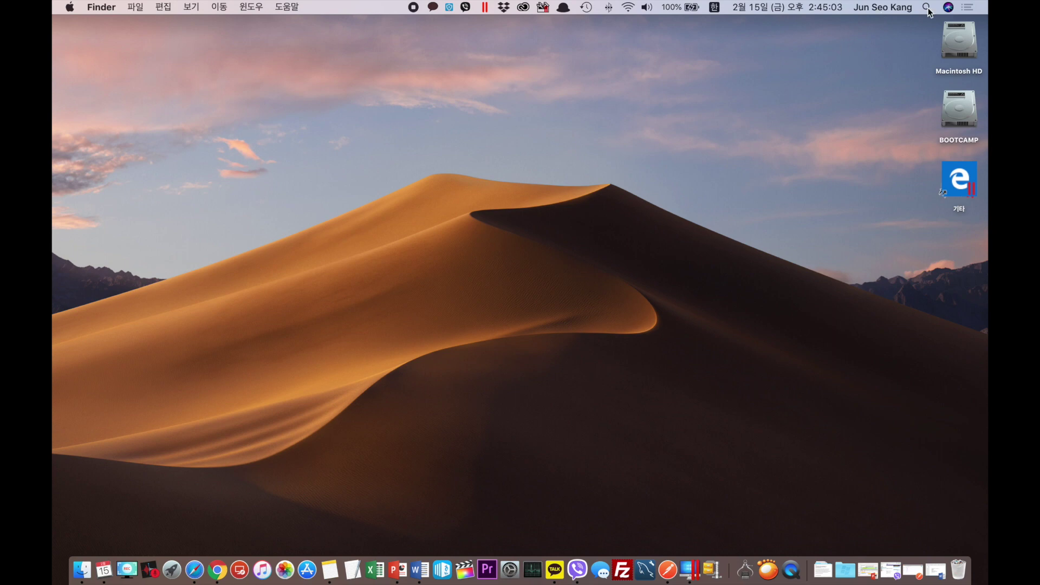
Search Spotlight for "disk" and look through the categorized results
{"action": "left_click", "coordinate": [927, 8]}
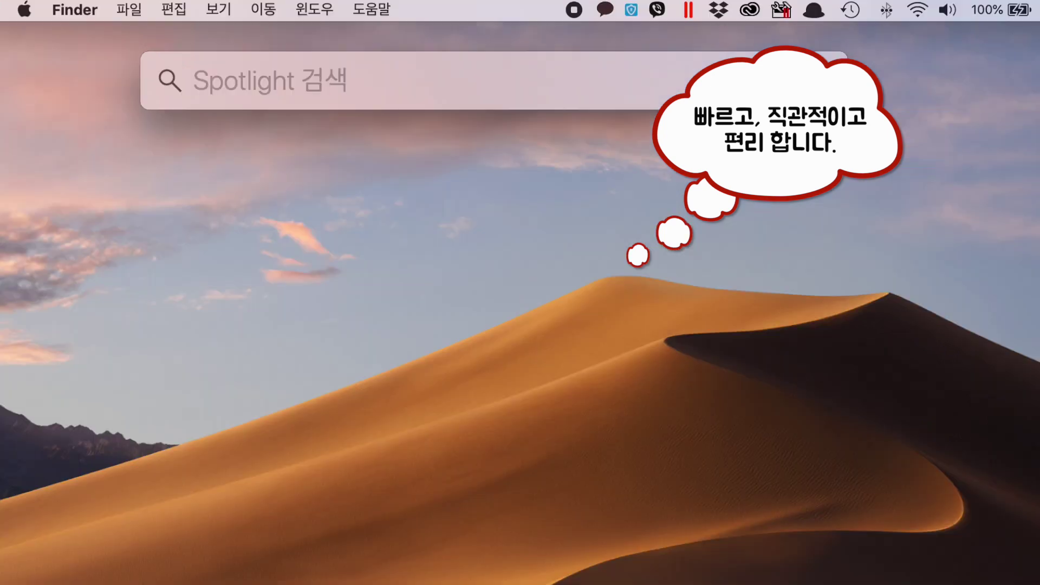
{"action": "type", "text": "disk"}
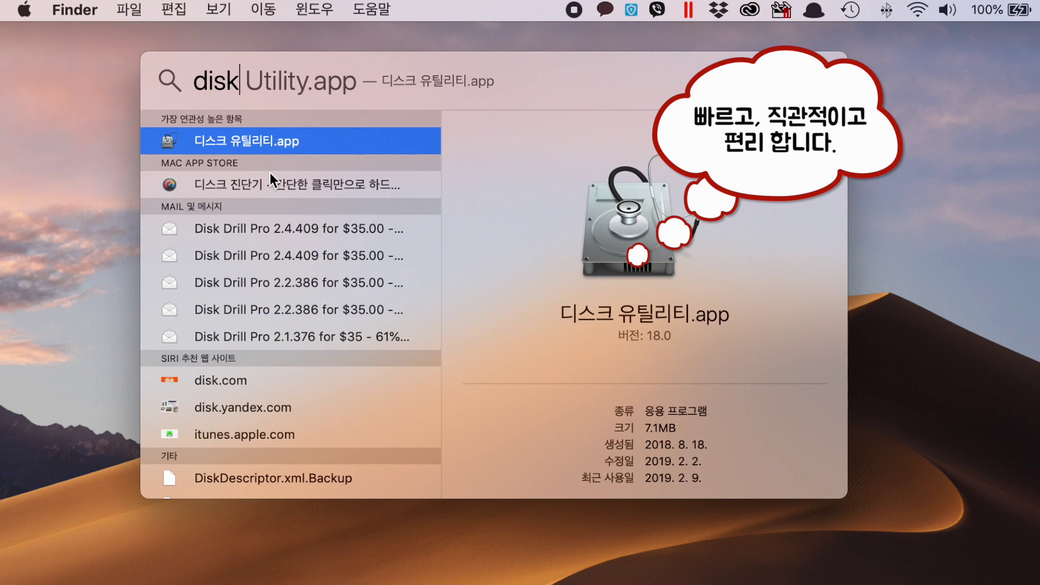
{"action": "scroll", "coordinate": [274, 282], "scroll_direction": "down", "scroll_amount": 15}
{"action": "scroll", "coordinate": [258, 307], "scroll_direction": "up", "scroll_amount": 10}
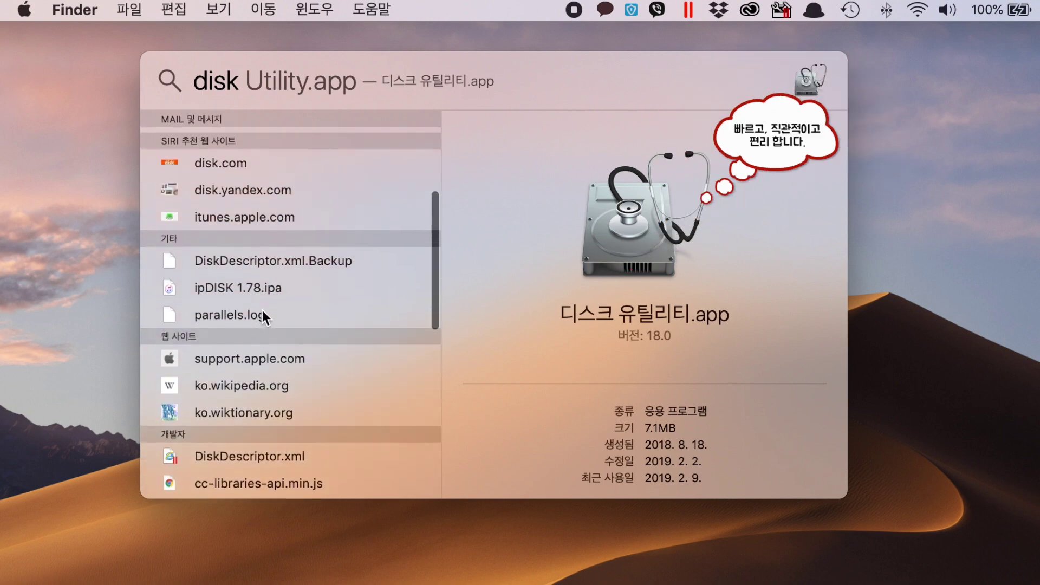
{"action": "scroll", "coordinate": [262, 310], "scroll_direction": "up", "scroll_amount": 5}
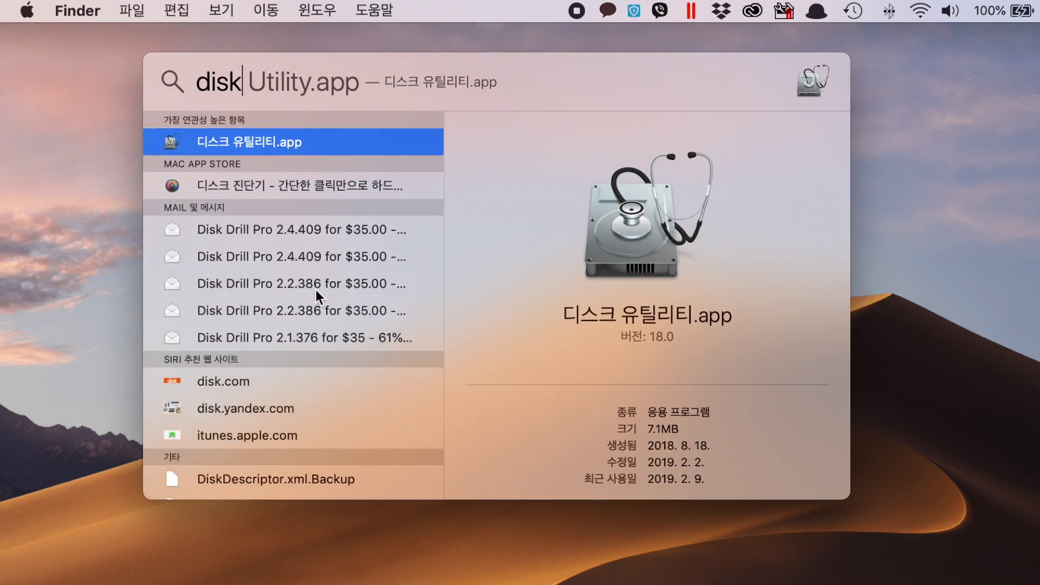
Choose 디스크 유틸리티.app from the Spotlight results and bring up the Spotlight search again
{"action": "left_click", "coordinate": [248, 142]}
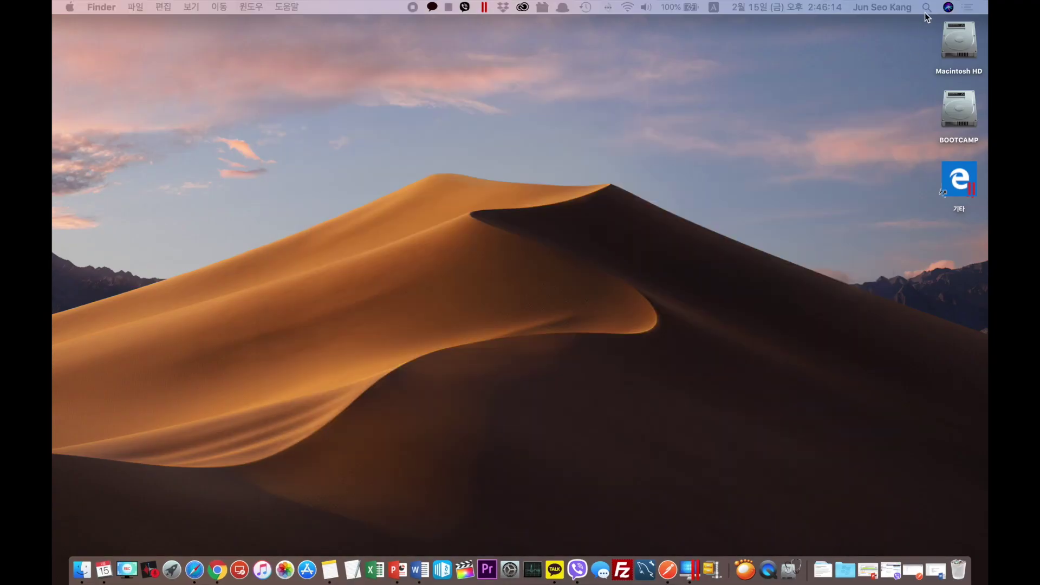
{"action": "left_click", "coordinate": [926, 9]}
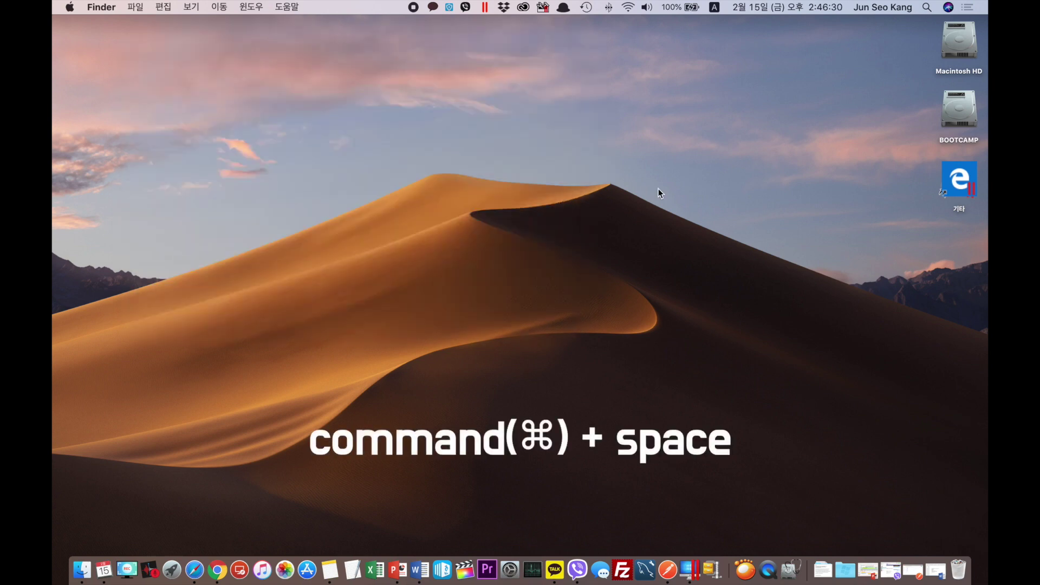
{"action": "key", "text": "super+space"}
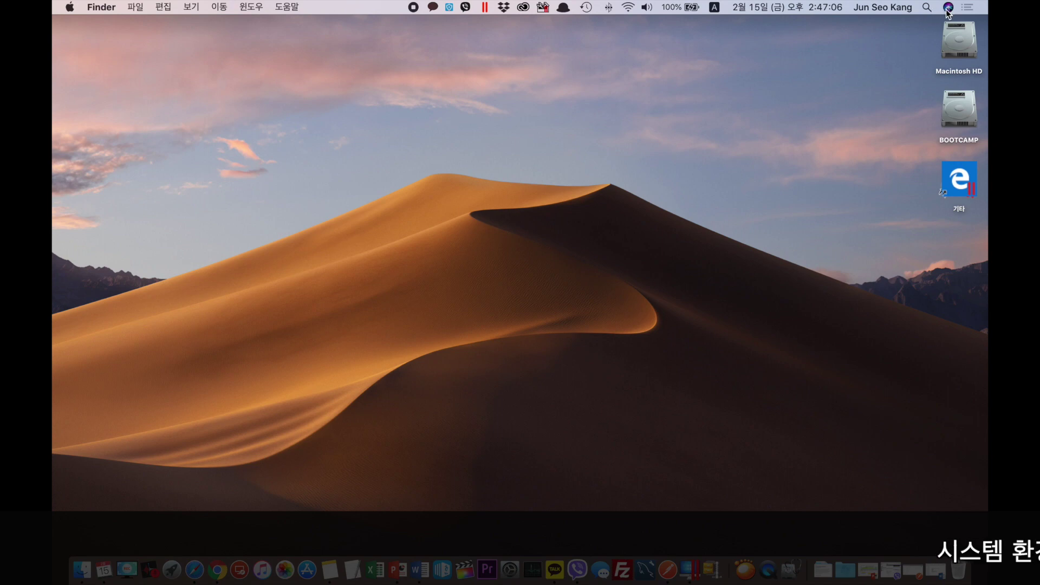
Ask Siri for today's weather with "Siri야 오늘 날씨 알려줘" and close its answer
{"action": "left_click", "coordinate": [948, 7]}
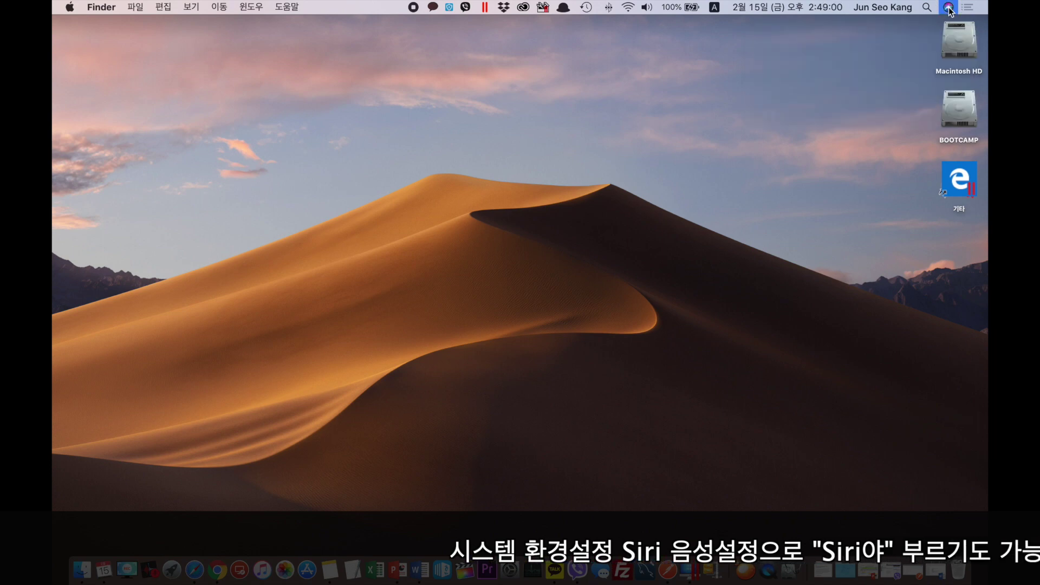
{"action": "left_click", "coordinate": [948, 7]}
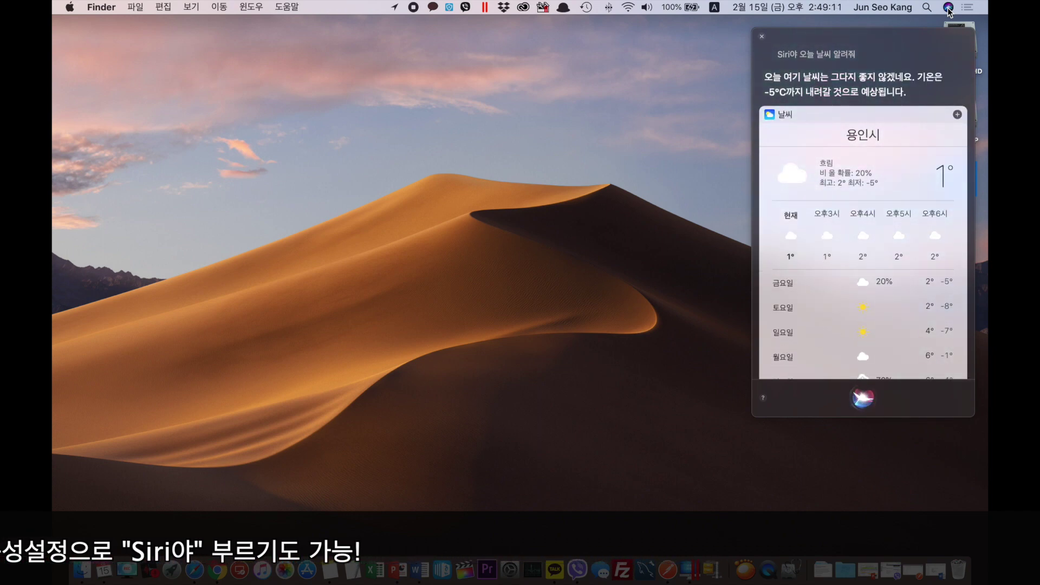
{"action": "left_click", "coordinate": [763, 39]}
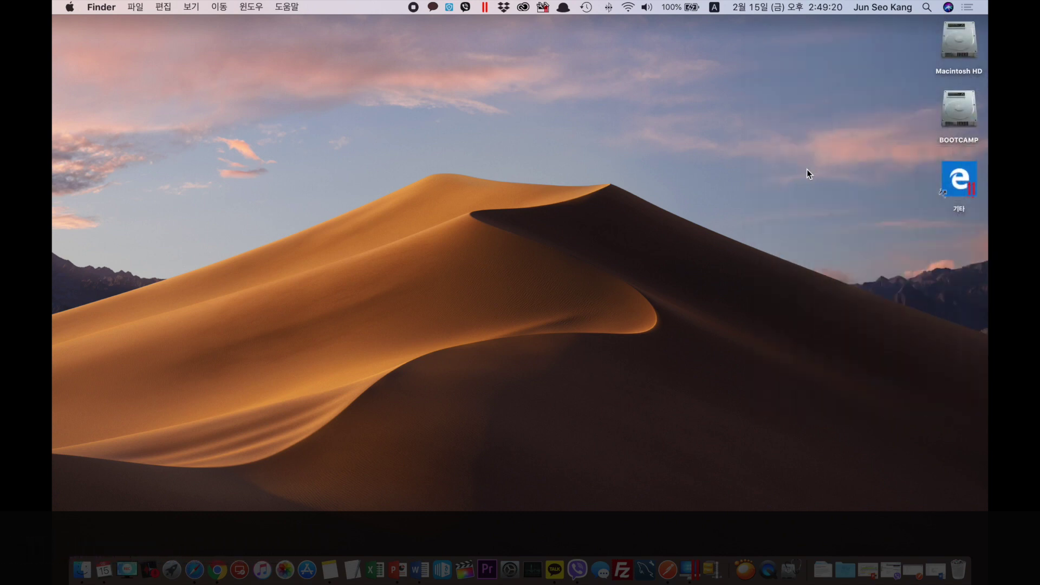
Open Notification Center and examine the Night Shift and Do Not Disturb switches, the notifications list and the Today widgets
{"action": "left_click", "coordinate": [968, 8]}
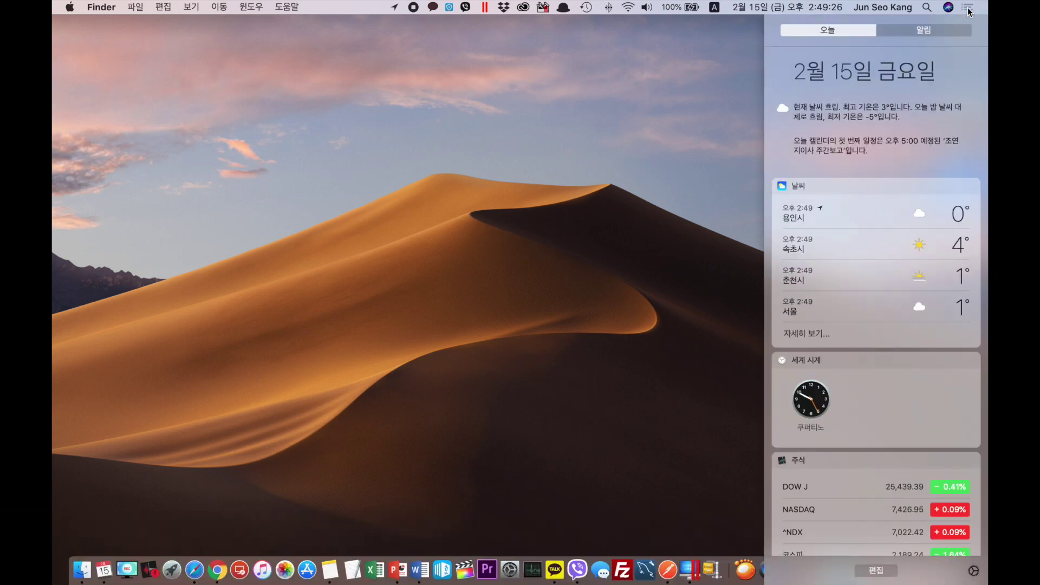
{"action": "scroll", "coordinate": [945, 77], "scroll_direction": "up", "scroll_amount": 5}
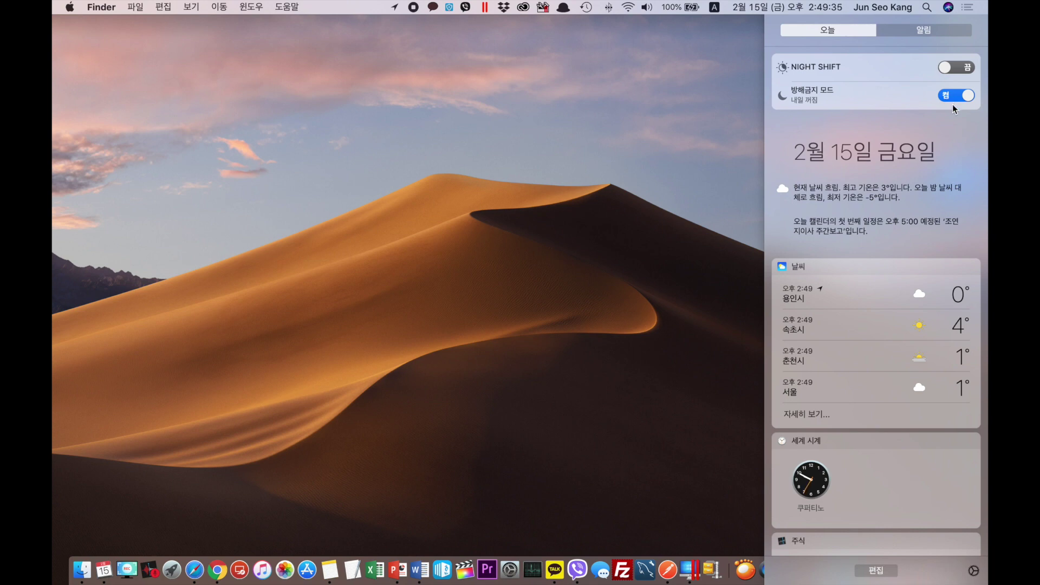
{"action": "left_click", "coordinate": [920, 31]}
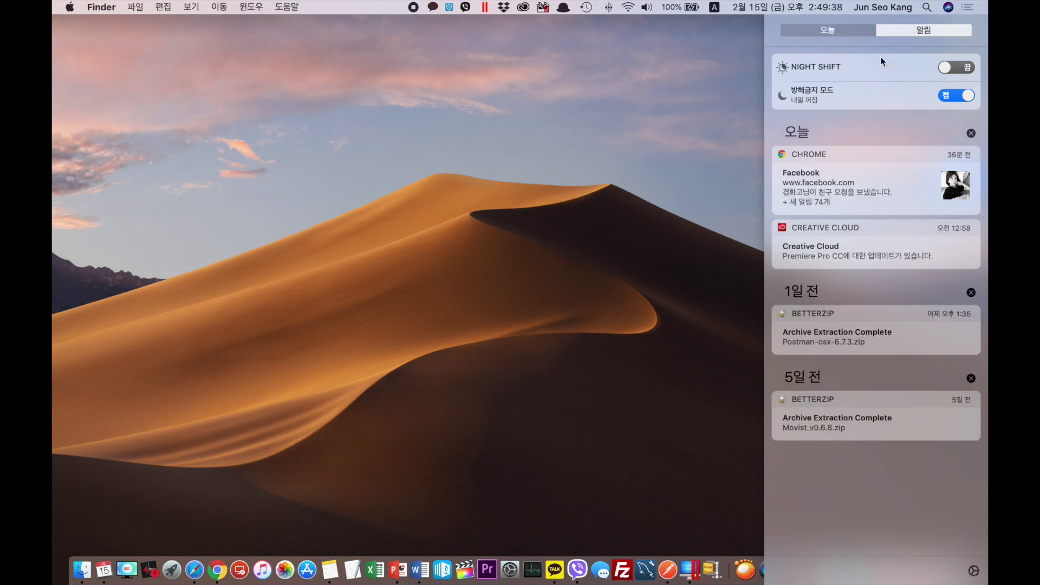
{"action": "left_click", "coordinate": [832, 32]}
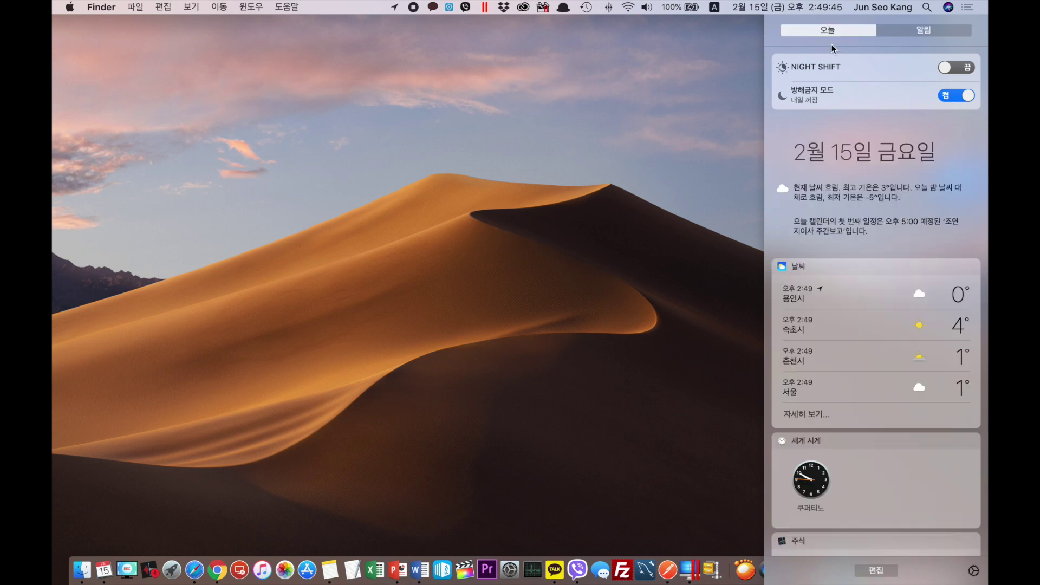
{"action": "scroll", "coordinate": [847, 267], "scroll_direction": "down", "scroll_amount": 10}
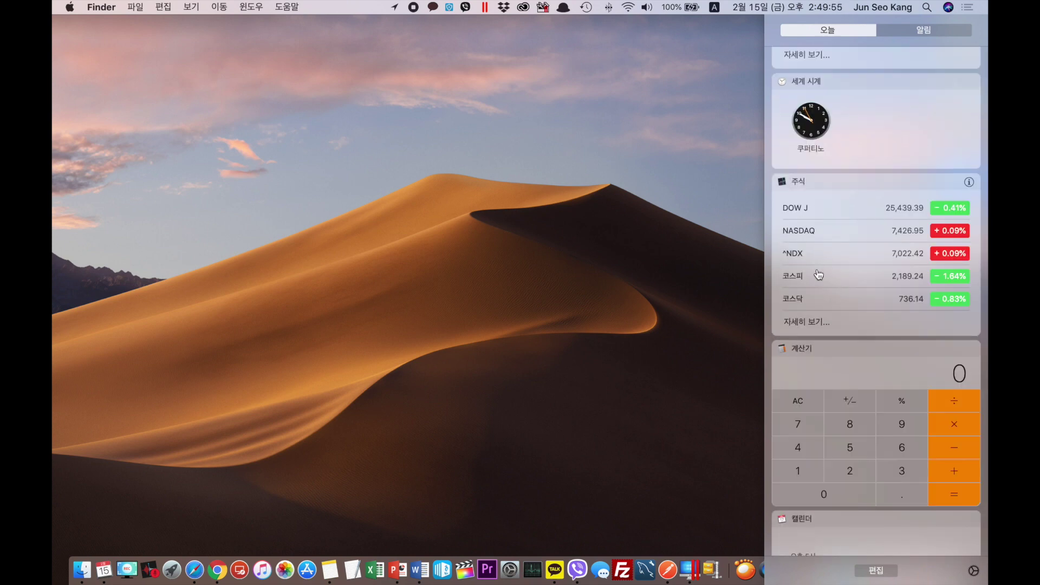
{"action": "scroll", "coordinate": [818, 274], "scroll_direction": "down", "scroll_amount": 8}
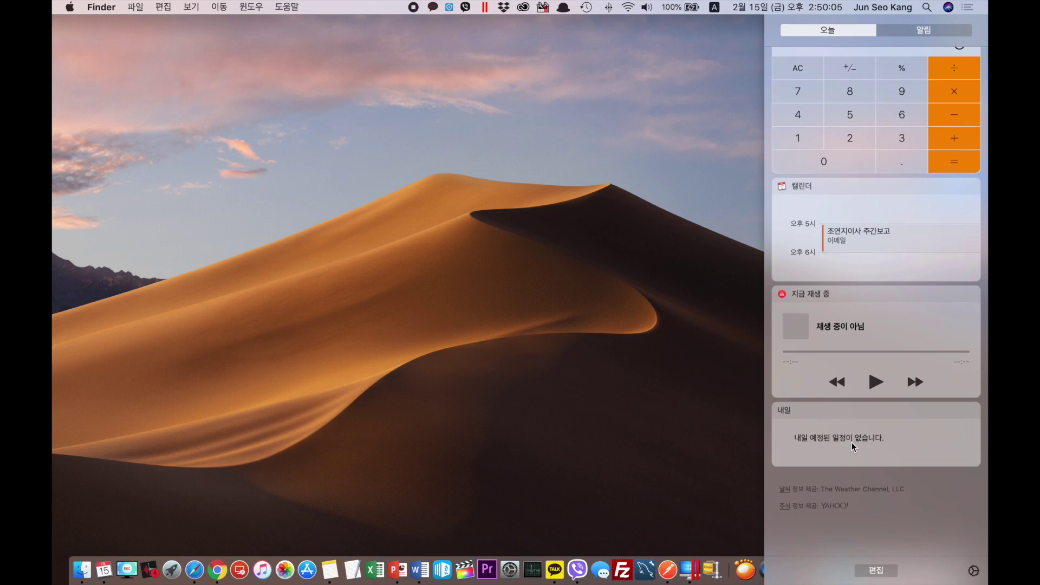
Open the Today widgets for editing and try rearranging them in the list
{"action": "left_click", "coordinate": [872, 570]}
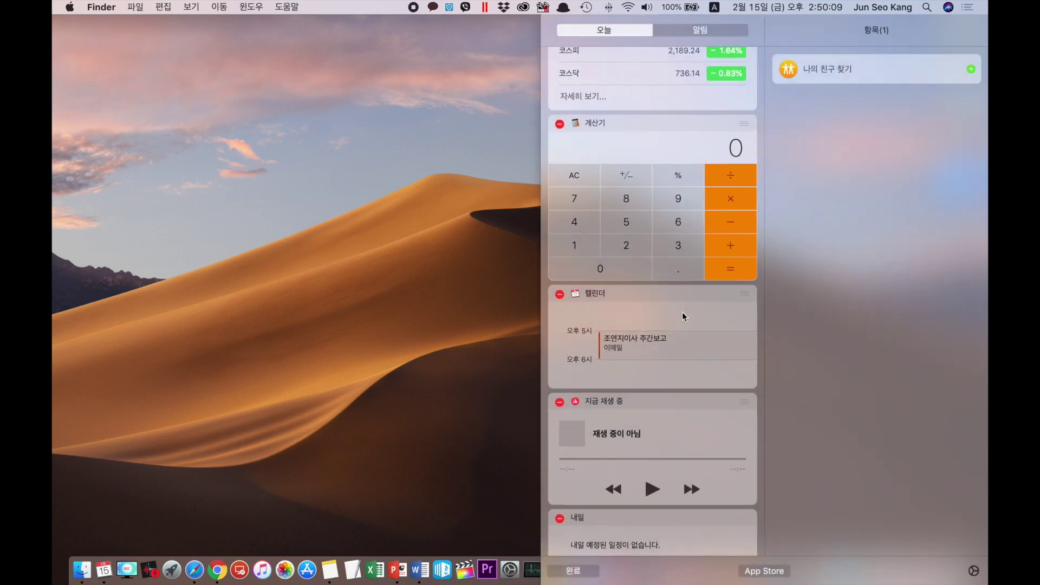
{"action": "left_click_drag", "start_coordinate": [639, 405], "coordinate": [623, 390]}
{"action": "scroll", "coordinate": [639, 445], "scroll_direction": "up", "scroll_amount": 10}
{"action": "left_click_drag", "start_coordinate": [603, 461], "coordinate": [620, 295]}
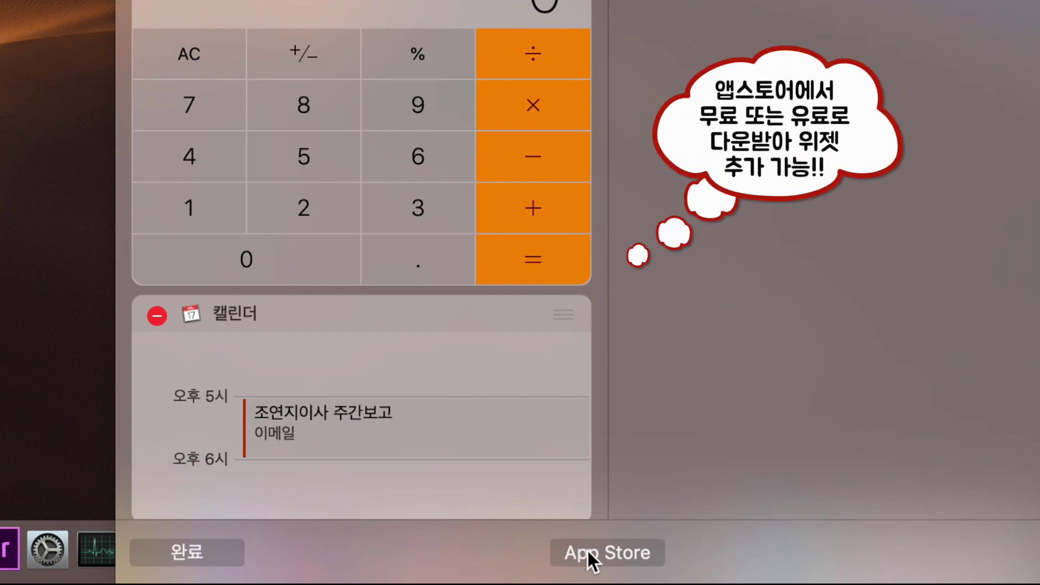
Browse the Notification Center widgets offered in the App Store and reopen Notification Center
{"action": "left_click", "coordinate": [592, 558]}
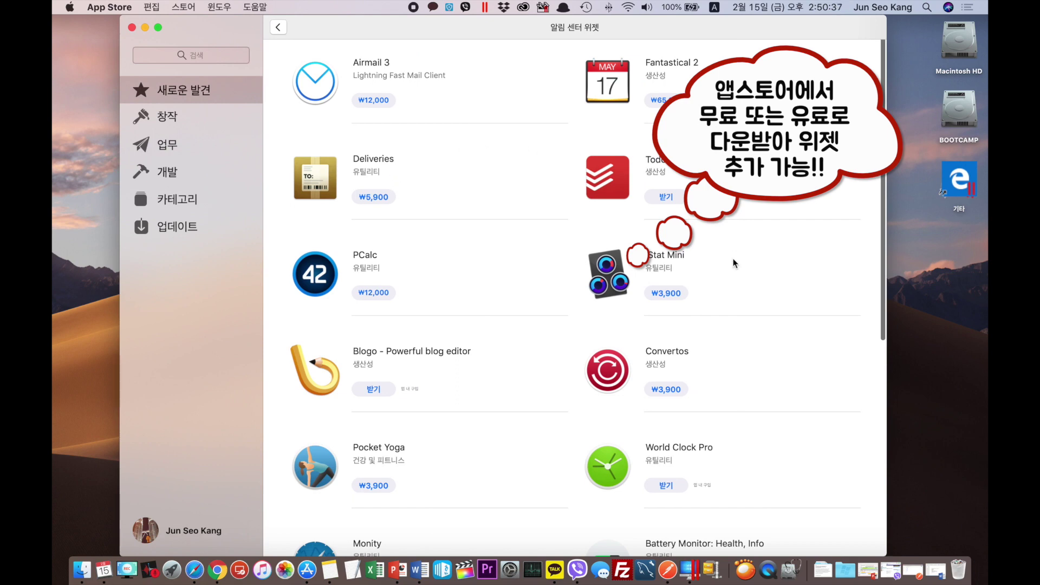
{"action": "scroll", "coordinate": [730, 260], "scroll_direction": "down", "scroll_amount": 5}
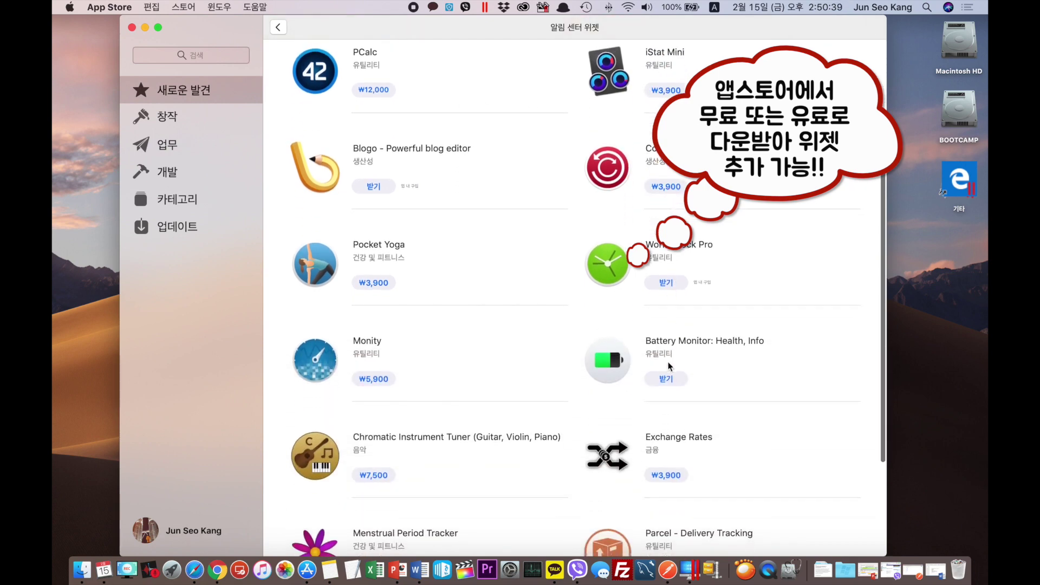
{"action": "scroll", "coordinate": [670, 366], "scroll_direction": "down", "scroll_amount": 4}
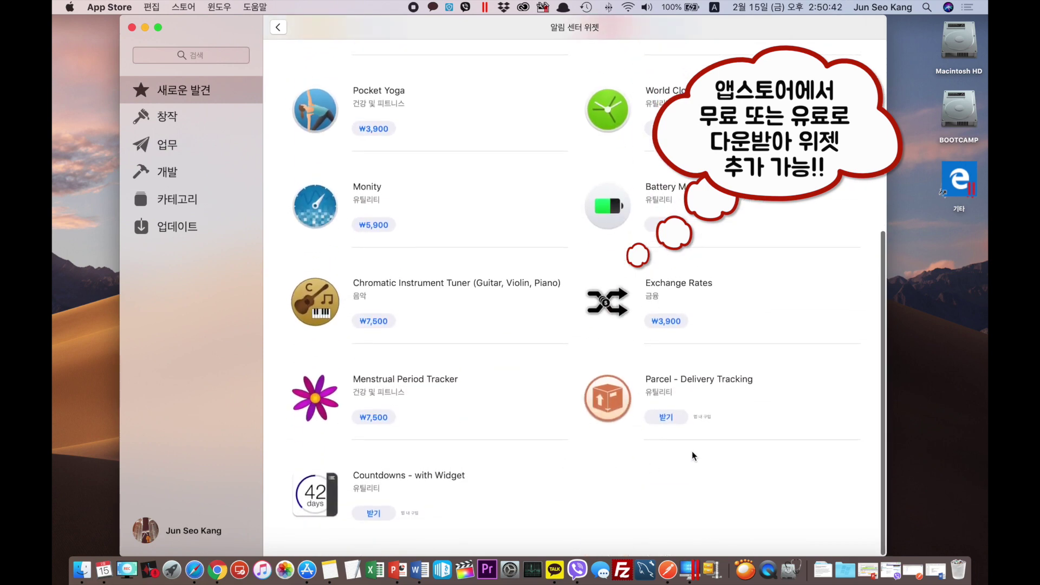
{"action": "scroll", "coordinate": [694, 447], "scroll_direction": "up", "scroll_amount": 8}
{"action": "left_click", "coordinate": [967, 6]}
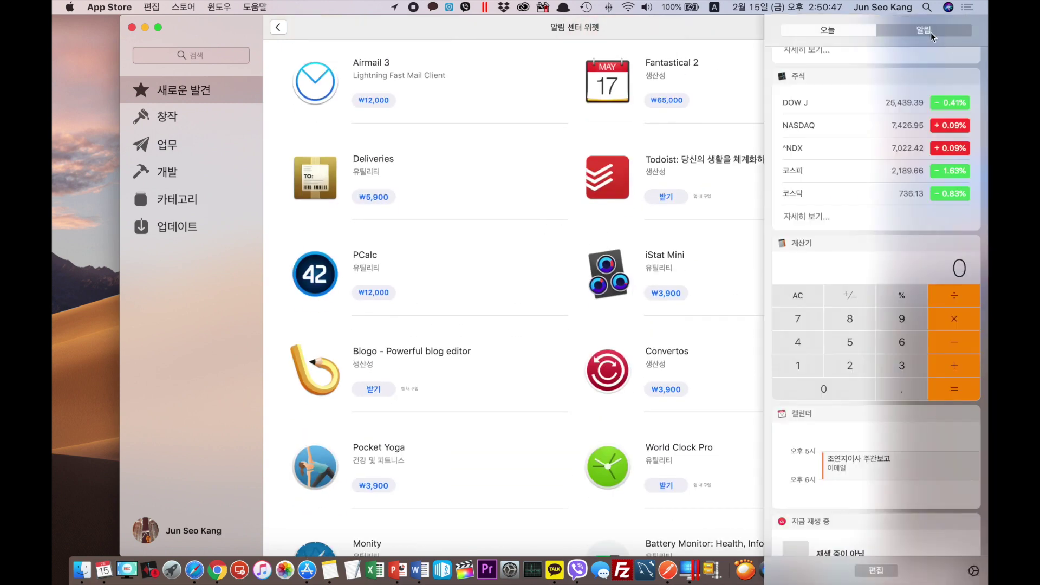